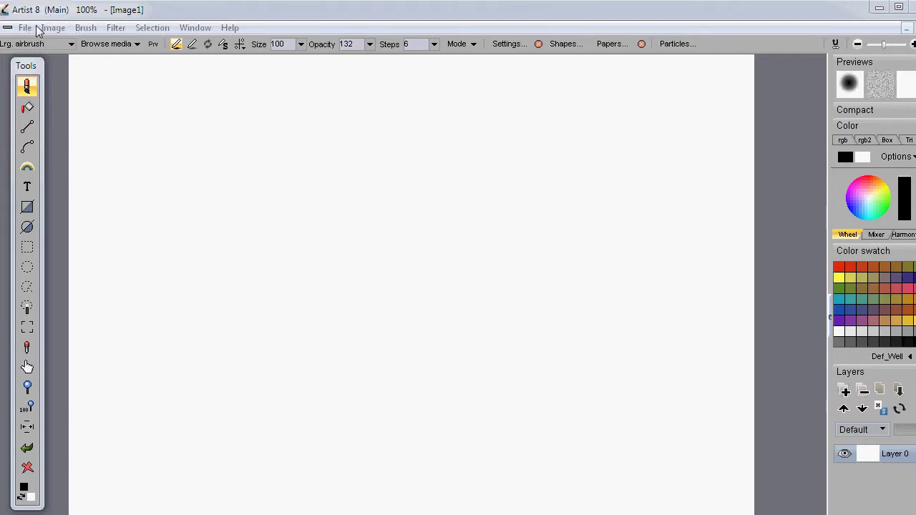
Look through the File and Selection menus, then choose File > New
{"action": "left_click", "coordinate": [28, 29]}
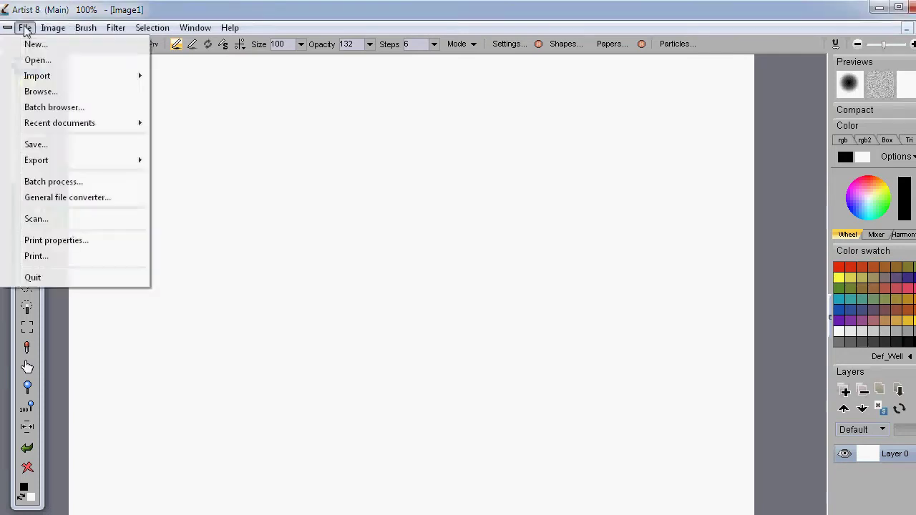
{"action": "mouse_move", "coordinate": [230, 32]}
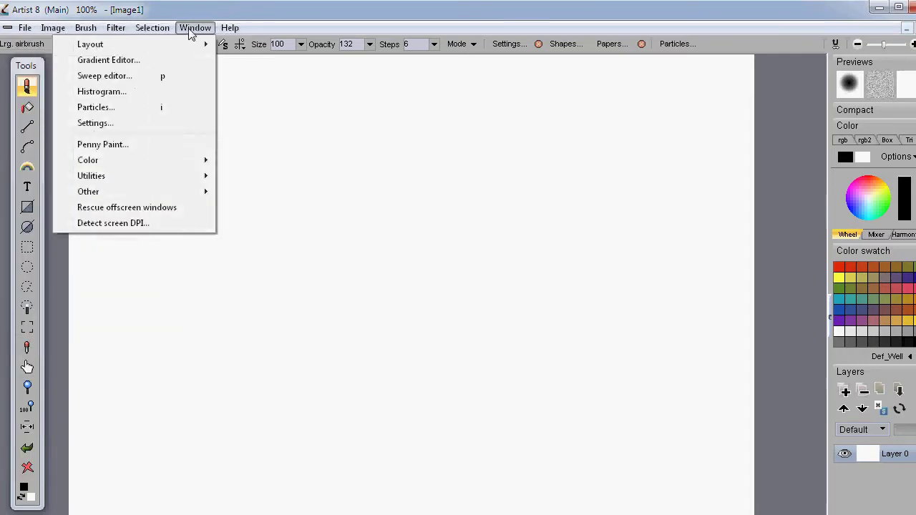
{"action": "left_click", "coordinate": [24, 28]}
{"action": "left_click", "coordinate": [153, 27]}
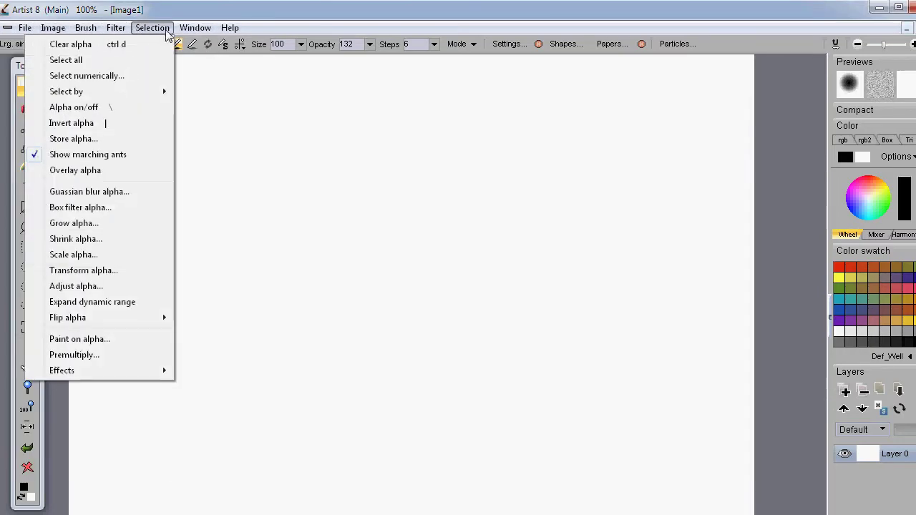
{"action": "mouse_move", "coordinate": [200, 30]}
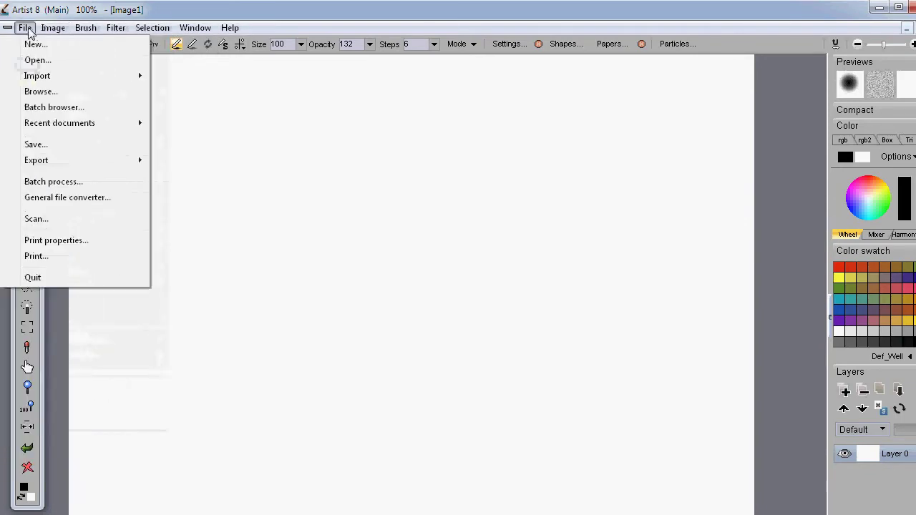
{"action": "mouse_move", "coordinate": [161, 37]}
{"action": "mouse_move", "coordinate": [230, 35]}
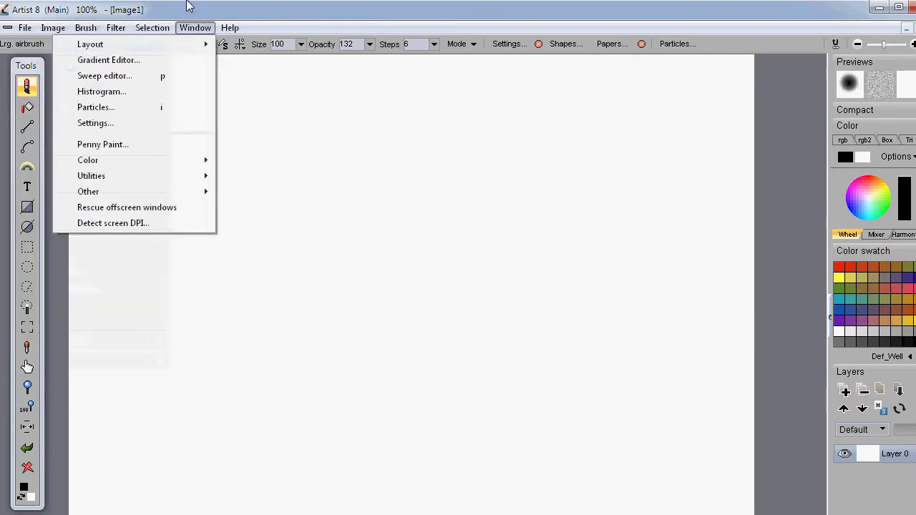
{"action": "left_click", "coordinate": [24, 29]}
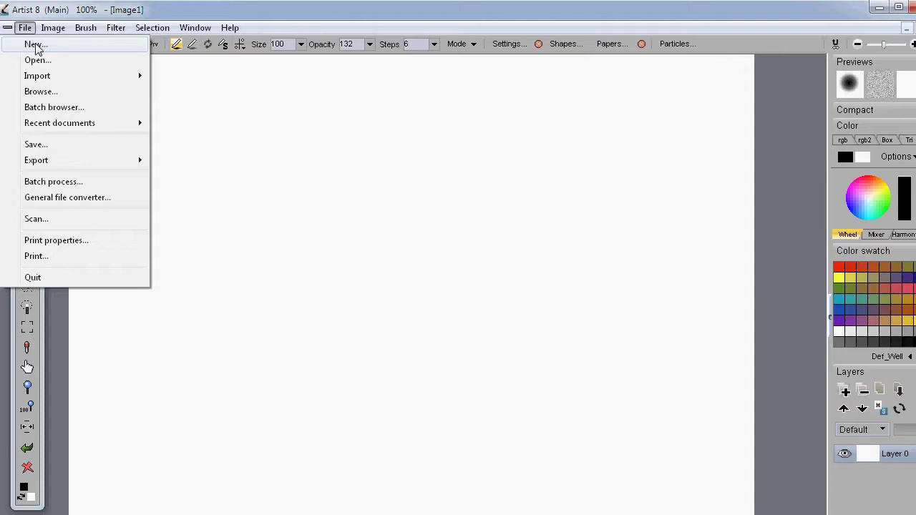
{"action": "left_click", "coordinate": [37, 46]}
Discard the current image and create a new 640 x 640 Square canvas, checking the Unit calculator first
{"action": "left_click", "coordinate": [470, 382]}
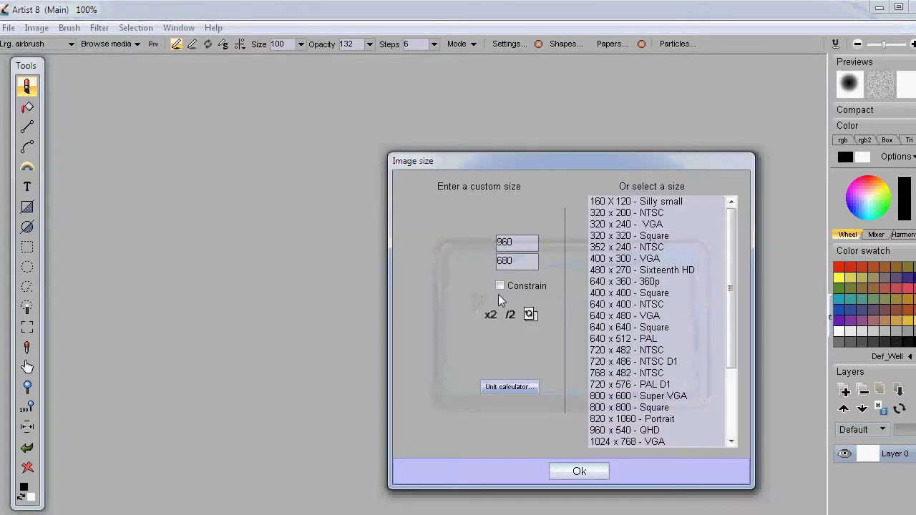
{"action": "left_click_drag", "start_coordinate": [536, 161], "coordinate": [329, 93]}
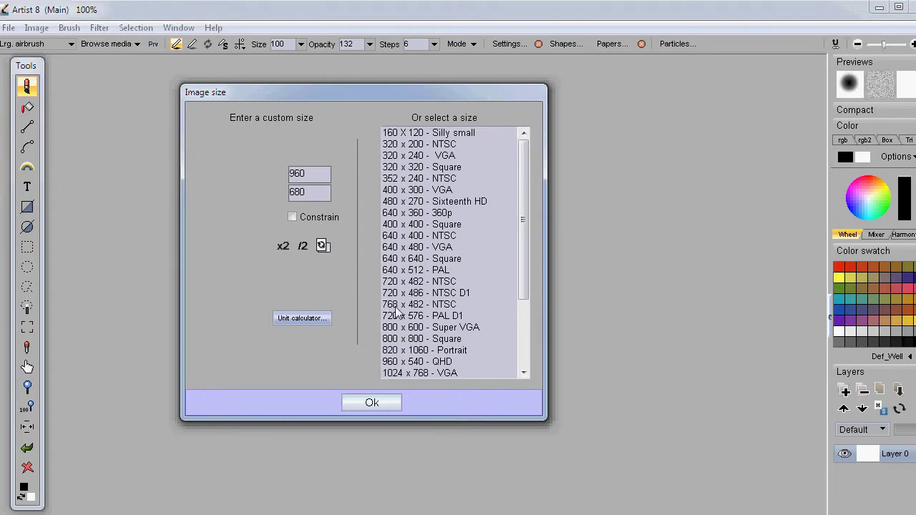
{"action": "left_click", "coordinate": [393, 259]}
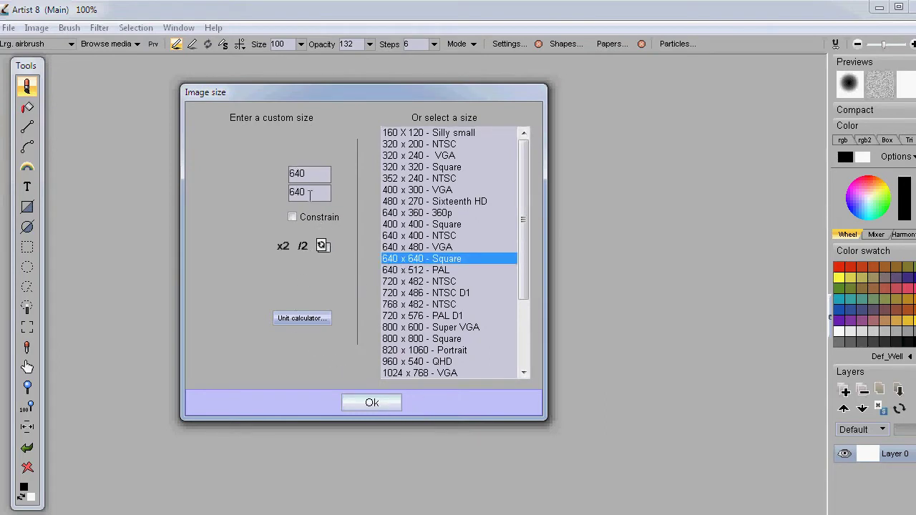
{"action": "left_click", "coordinate": [292, 316]}
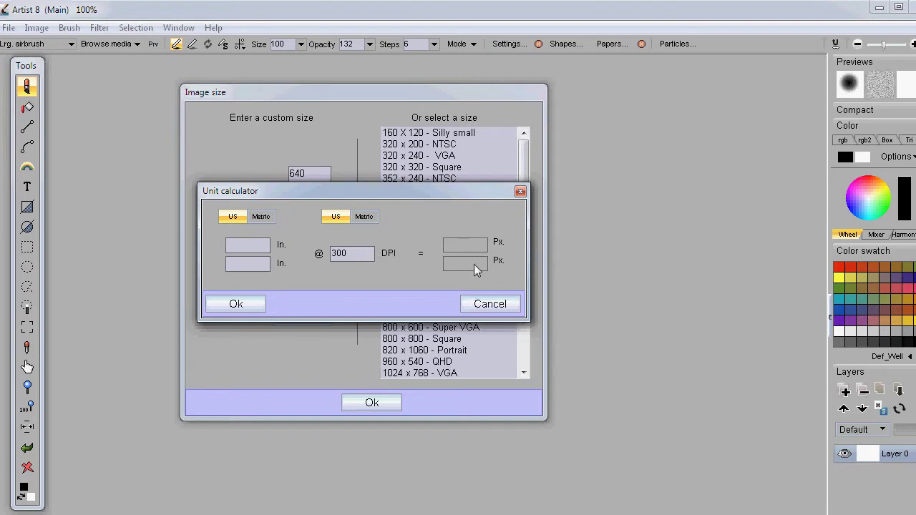
{"action": "left_click", "coordinate": [239, 304]}
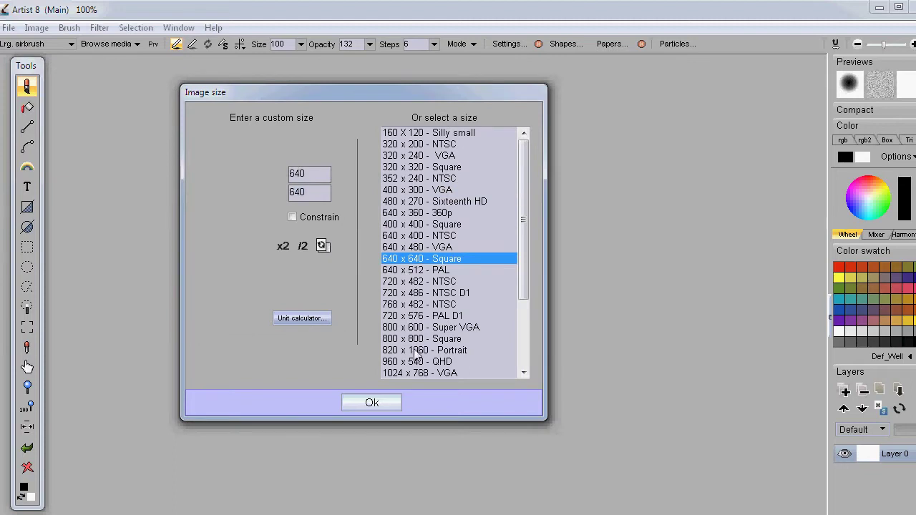
{"action": "left_click", "coordinate": [372, 403]}
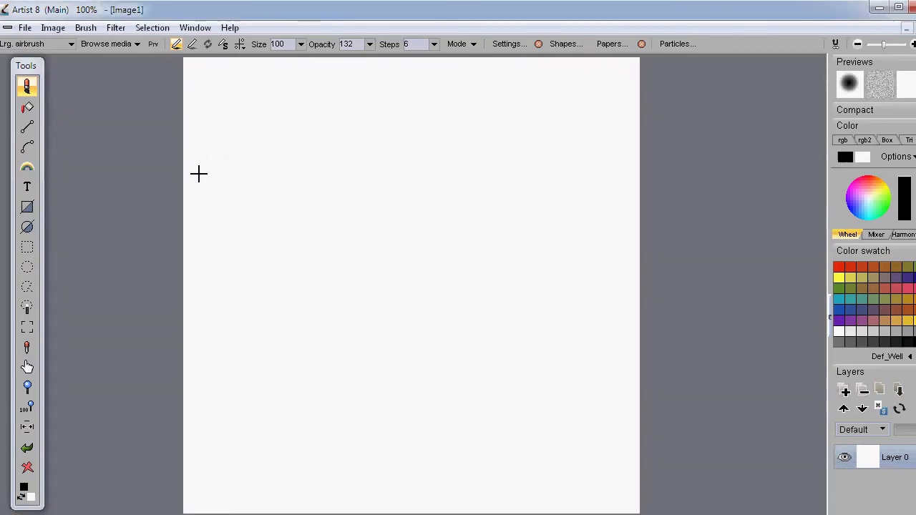
Airbrush a thick black squiggle, then keep a copy with Image > Store image
{"action": "mouse_move", "coordinate": [254, 135]}
{"action": "left_mouse_down"}
{"action": "mouse_move", "coordinate": [353, 291]}
{"action": "mouse_move", "coordinate": [480, 145]}
{"action": "mouse_move", "coordinate": [512, 190]}
{"action": "left_mouse_up"}
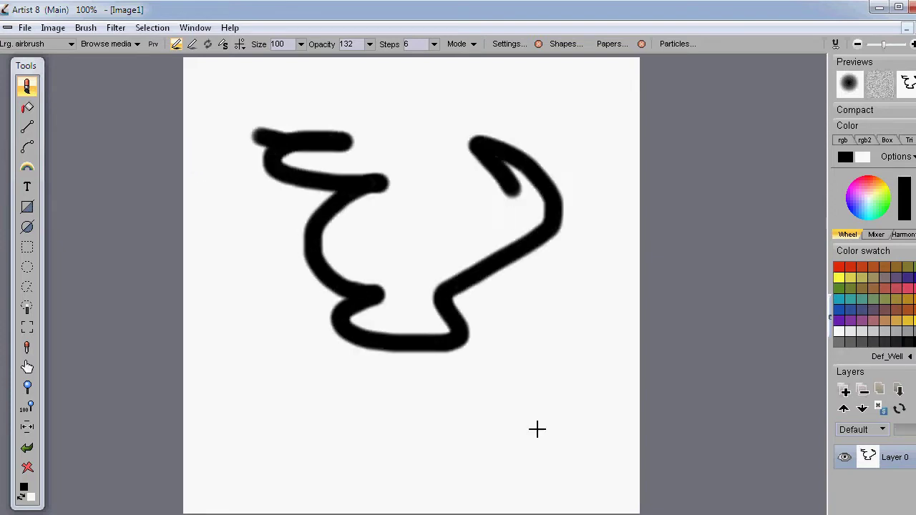
{"action": "left_click", "coordinate": [24, 28]}
{"action": "mouse_move", "coordinate": [43, 81]}
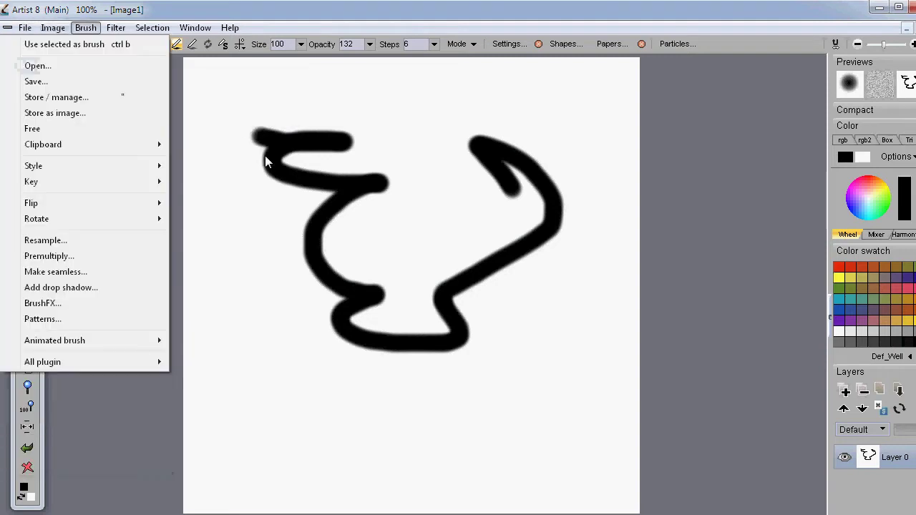
{"action": "left_click", "coordinate": [54, 28]}
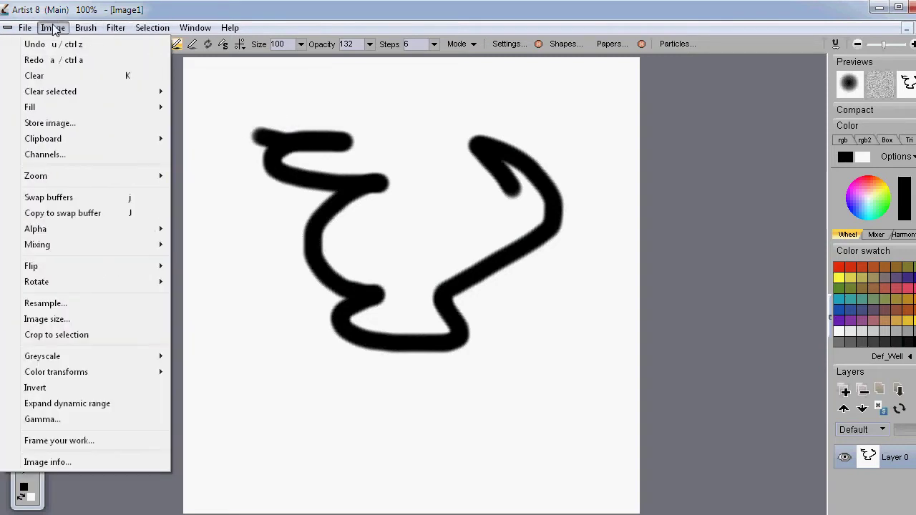
{"action": "left_click", "coordinate": [79, 126]}
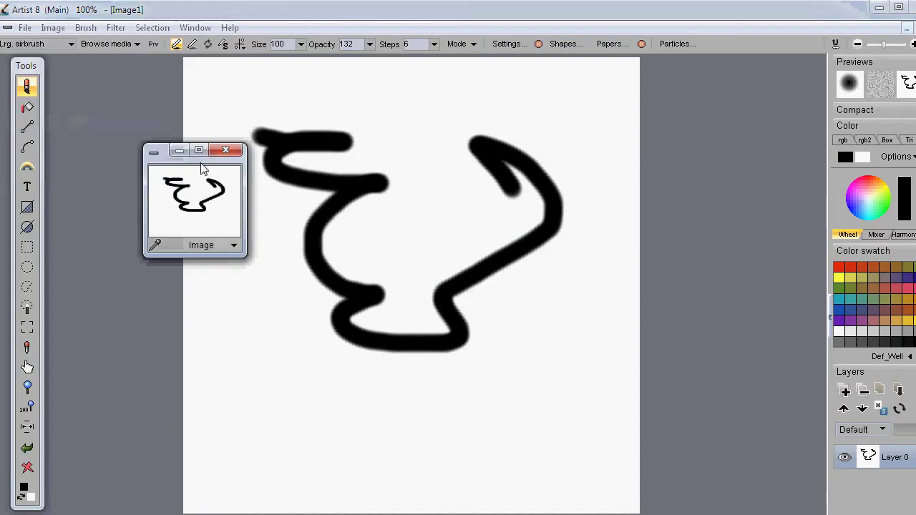
{"action": "left_click_drag", "start_coordinate": [161, 152], "coordinate": [76, 103]}
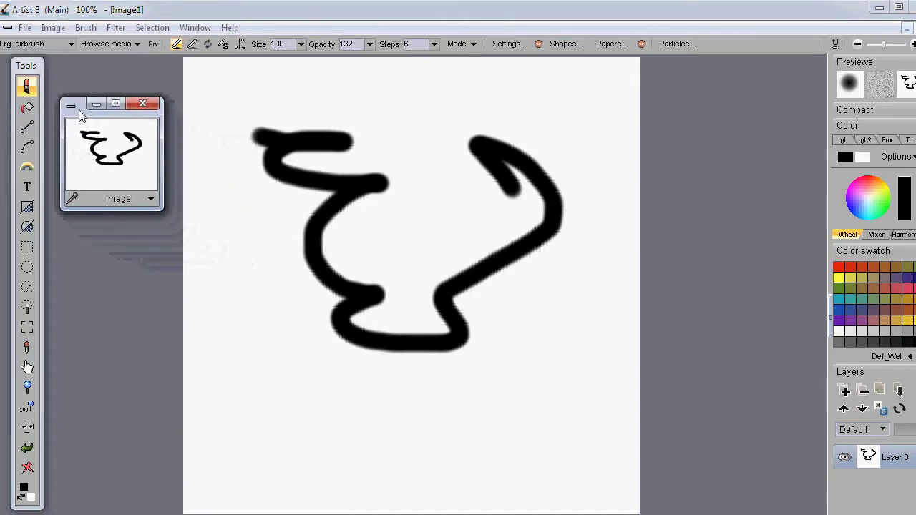
{"action": "left_click_drag", "start_coordinate": [151, 203], "coordinate": [197, 245]}
{"action": "mouse_move", "coordinate": [517, 164]}
{"action": "left_mouse_down"}
{"action": "mouse_move", "coordinate": [286, 326]}
{"action": "mouse_move", "coordinate": [413, 470]}
{"action": "mouse_move", "coordinate": [611, 477]}
{"action": "mouse_move", "coordinate": [362, 305]}
{"action": "mouse_move", "coordinate": [594, 162]}
{"action": "mouse_move", "coordinate": [626, 168]}
{"action": "mouse_move", "coordinate": [727, 330]}
{"action": "left_mouse_up"}
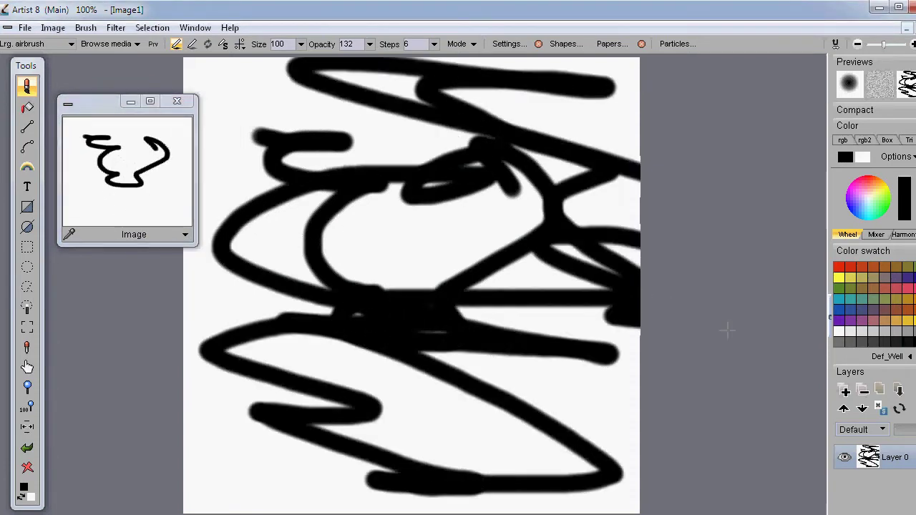
{"action": "left_click", "coordinate": [869, 198]}
{"action": "mouse_move", "coordinate": [558, 207]}
{"action": "left_mouse_down"}
{"action": "mouse_move", "coordinate": [415, 186]}
{"action": "mouse_move", "coordinate": [383, 413]}
{"action": "mouse_move", "coordinate": [576, 205]}
{"action": "left_mouse_up"}
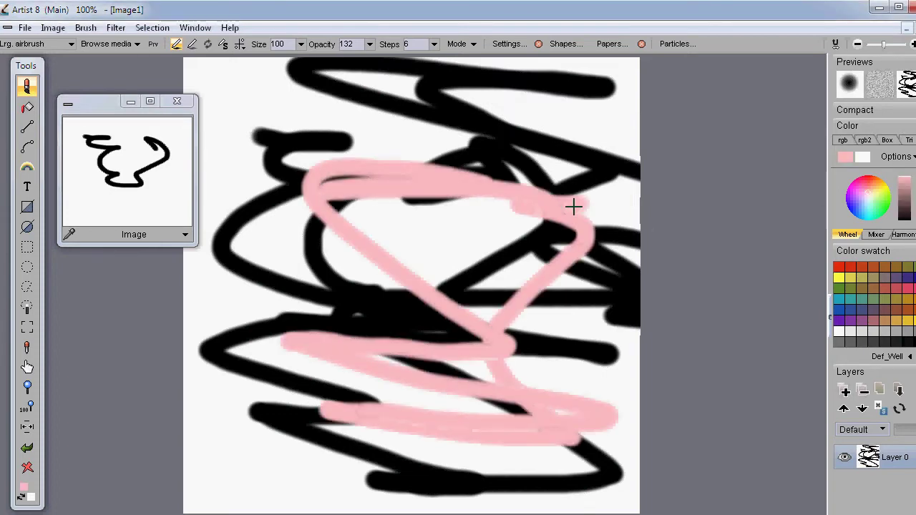
{"action": "left_click", "coordinate": [852, 312]}
{"action": "mouse_move", "coordinate": [408, 143]}
{"action": "left_mouse_down"}
{"action": "mouse_move", "coordinate": [450, 257]}
{"action": "mouse_move", "coordinate": [501, 287]}
{"action": "mouse_move", "coordinate": [548, 442]}
{"action": "mouse_move", "coordinate": [575, 242]}
{"action": "mouse_move", "coordinate": [515, 270]}
{"action": "left_mouse_up"}
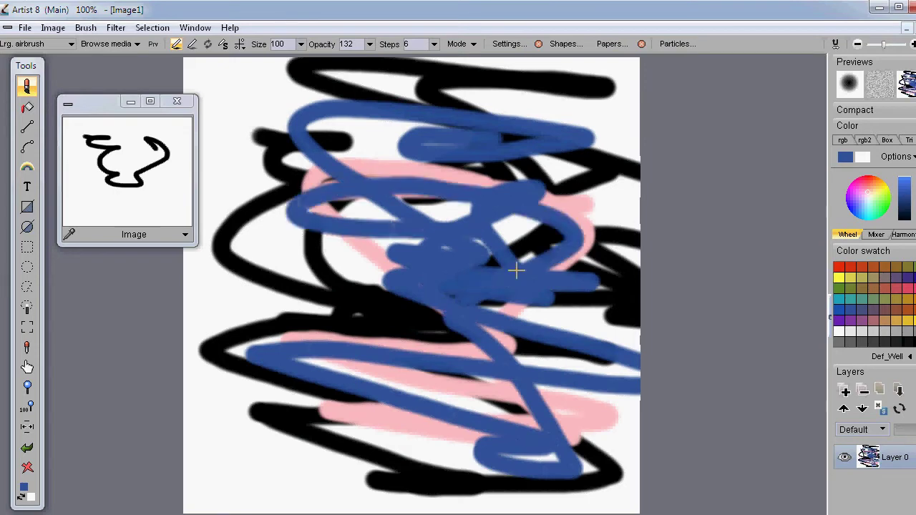
{"action": "key", "text": "ctrl+z"}
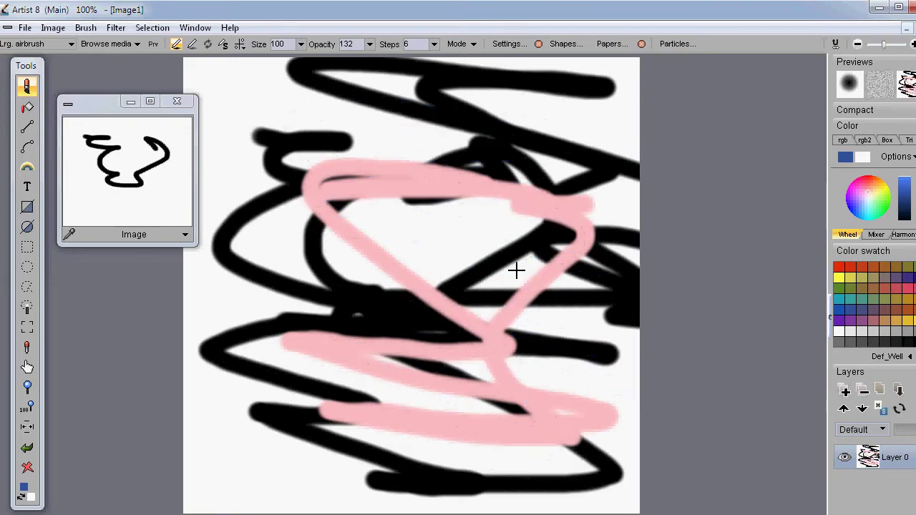
{"action": "key", "text": "ctrl+z"}
{"action": "key", "text": "ctrl+z"}
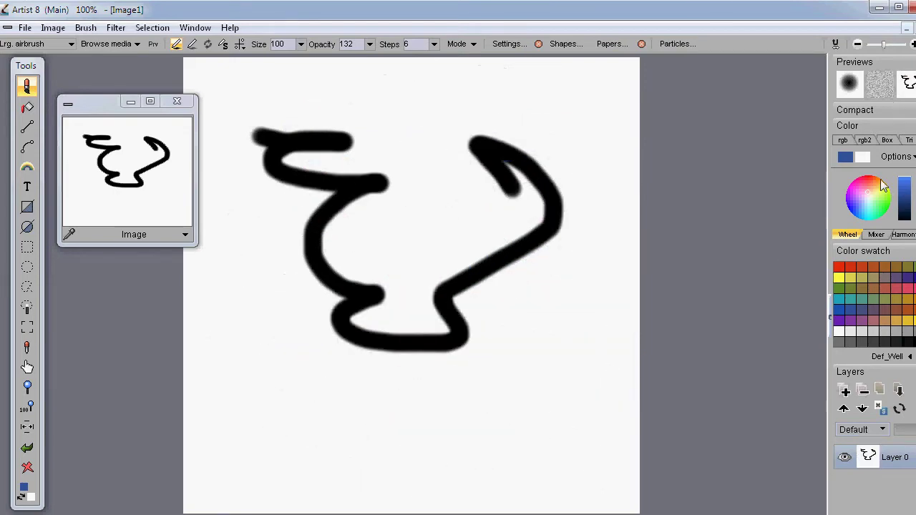
{"action": "left_click", "coordinate": [863, 187]}
{"action": "mouse_move", "coordinate": [389, 312]}
{"action": "left_mouse_down"}
{"action": "mouse_move", "coordinate": [451, 168]}
{"action": "mouse_move", "coordinate": [343, 213]}
{"action": "mouse_move", "coordinate": [510, 423]}
{"action": "mouse_move", "coordinate": [496, 88]}
{"action": "mouse_move", "coordinate": [334, 124]}
{"action": "left_mouse_up"}
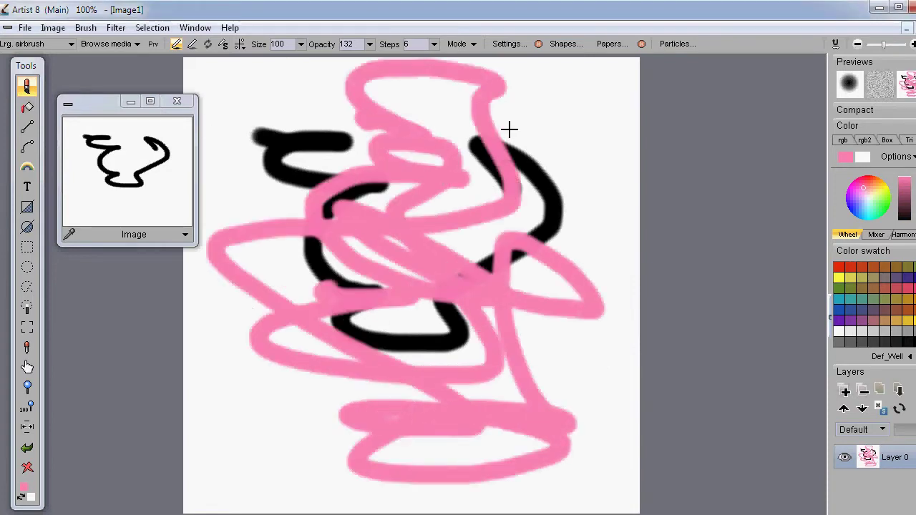
{"action": "left_click_drag", "start_coordinate": [547, 121], "coordinate": [584, 247]}
{"action": "left_click", "coordinate": [885, 194]}
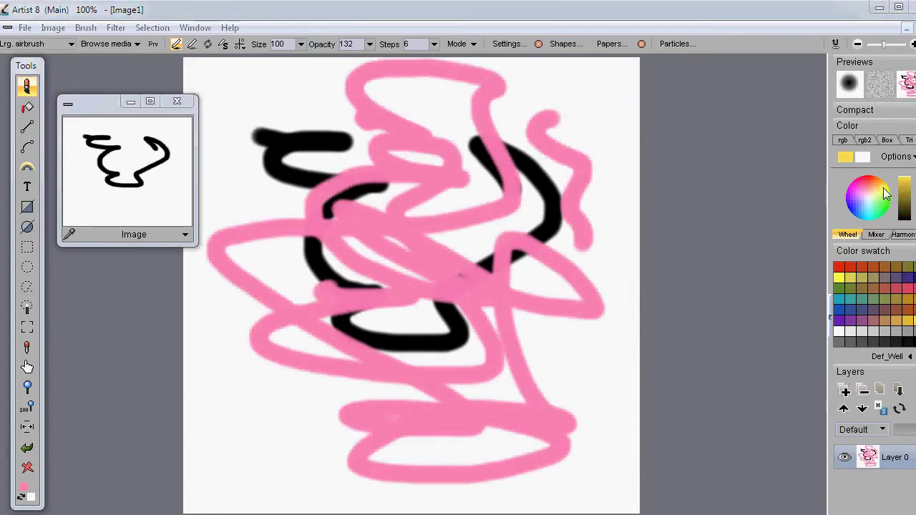
{"action": "mouse_move", "coordinate": [461, 140]}
{"action": "left_mouse_down"}
{"action": "mouse_move", "coordinate": [587, 168]}
{"action": "mouse_move", "coordinate": [511, 259]}
{"action": "mouse_move", "coordinate": [499, 399]}
{"action": "mouse_move", "coordinate": [413, 286]}
{"action": "mouse_move", "coordinate": [377, 158]}
{"action": "mouse_move", "coordinate": [330, 187]}
{"action": "left_mouse_up"}
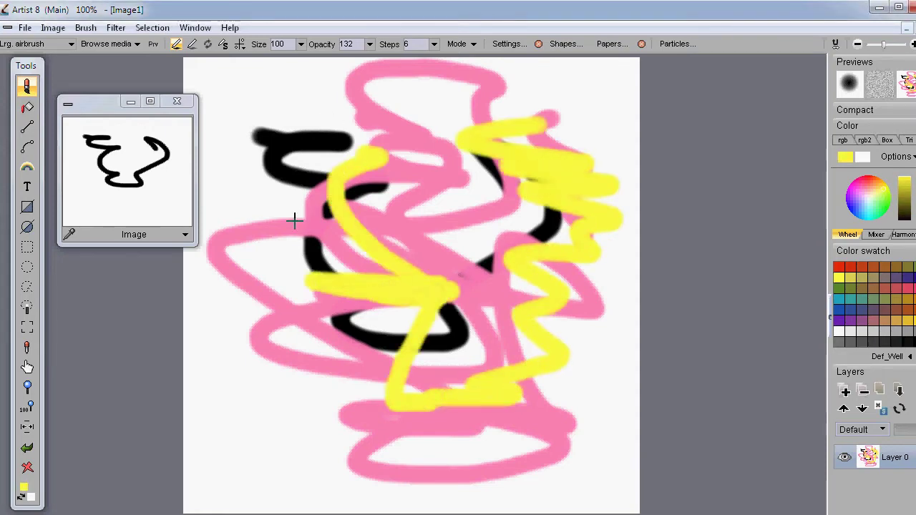
{"action": "left_click_drag", "start_coordinate": [80, 107], "coordinate": [73, 90]}
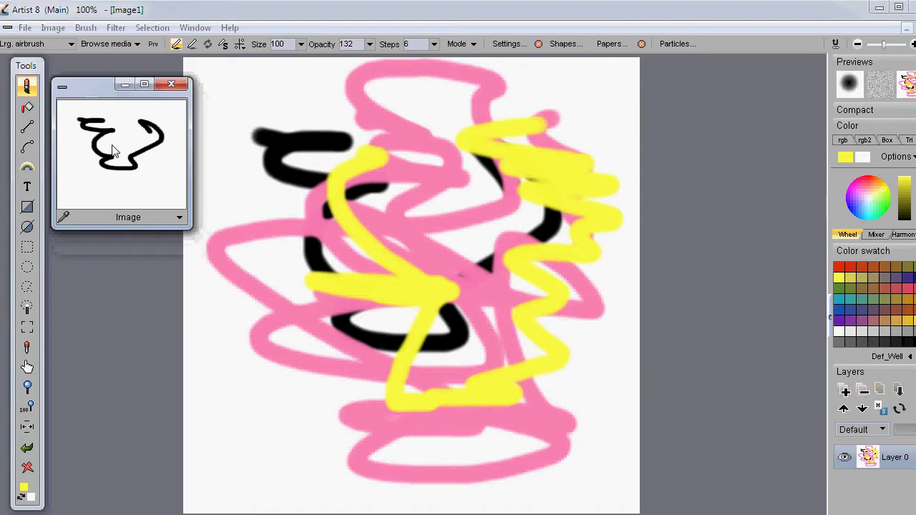
{"action": "key", "text": "ctrl+z"}
{"action": "key", "text": "ctrl+z"}
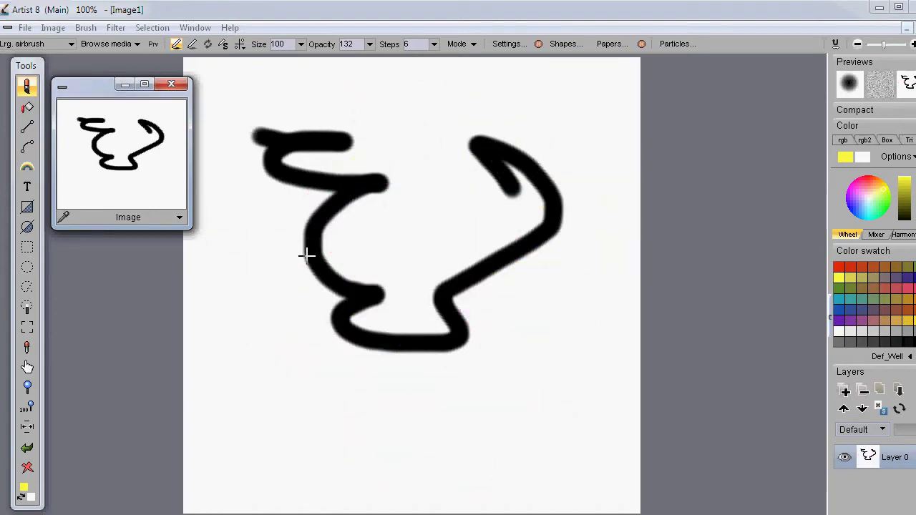
{"action": "left_click", "coordinate": [179, 218]}
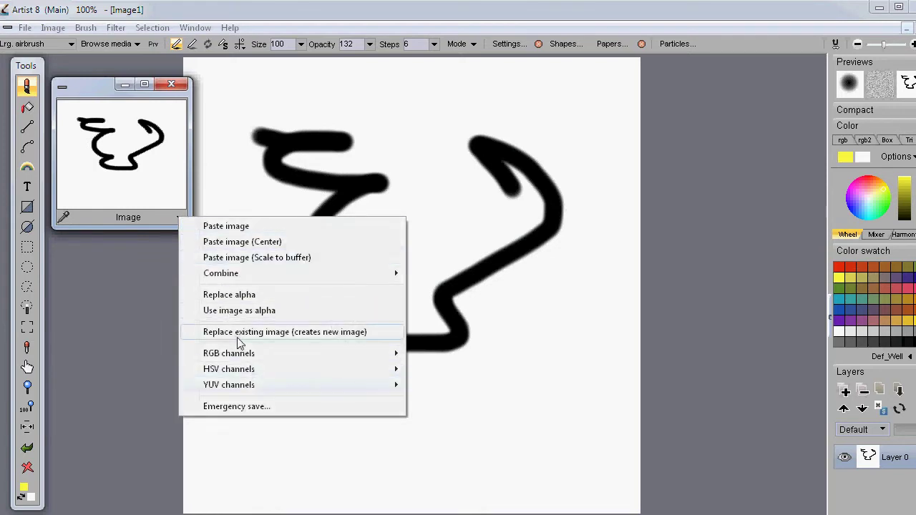
Move the stored image window away from the squiggle canvas
{"action": "mouse_move", "coordinate": [266, 360]}
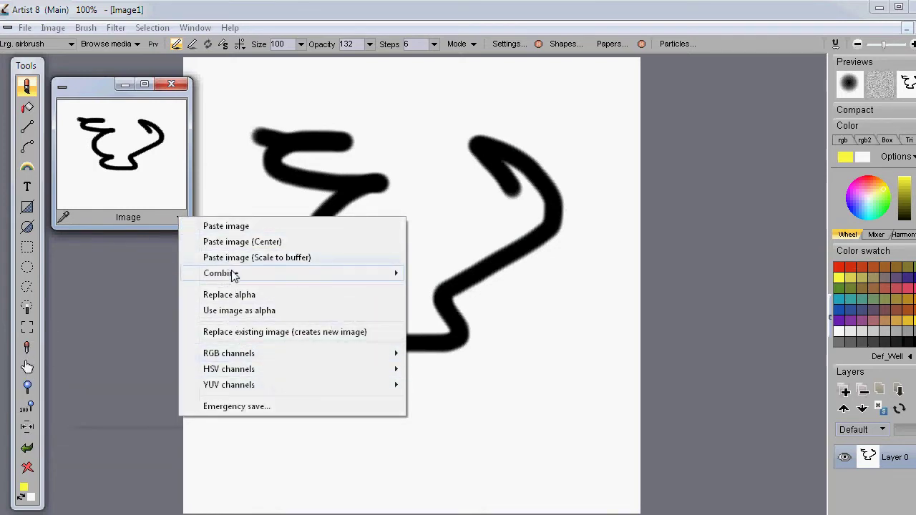
{"action": "mouse_move", "coordinate": [233, 276]}
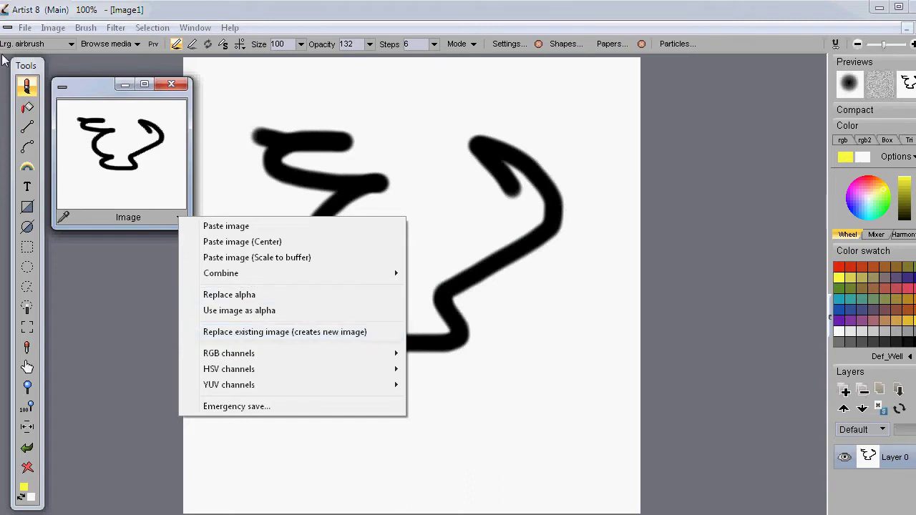
{"action": "left_click_drag", "start_coordinate": [92, 86], "coordinate": [116, 88]}
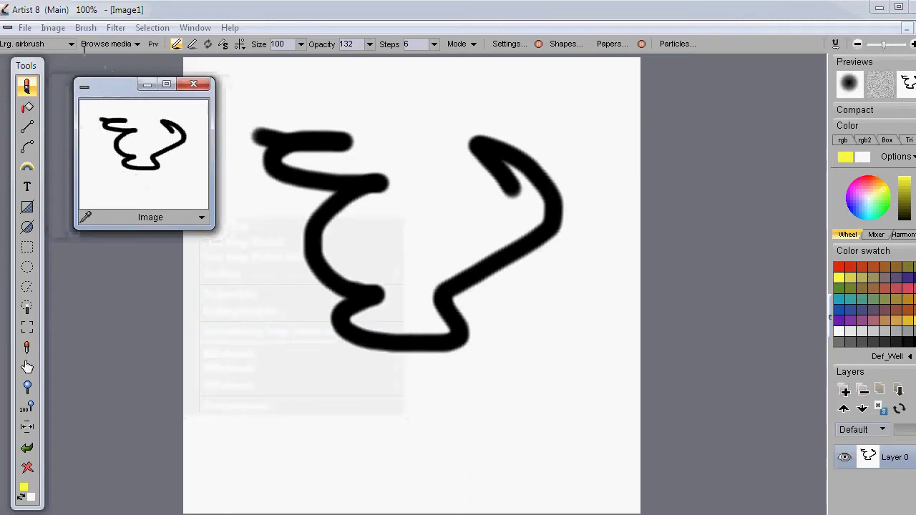
Browse the File menu's Import entries, then the Selection and Image menus
{"action": "left_click", "coordinate": [23, 23]}
{"action": "mouse_move", "coordinate": [29, 72]}
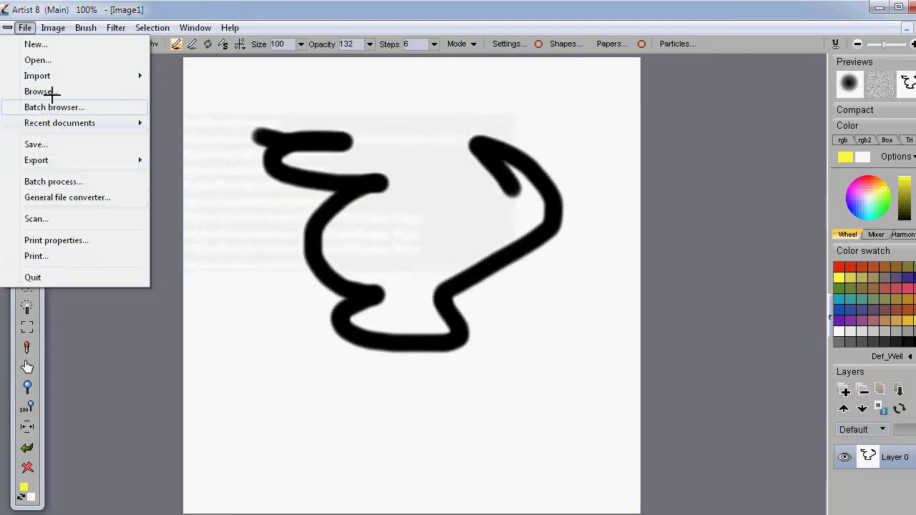
{"action": "mouse_move", "coordinate": [155, 28]}
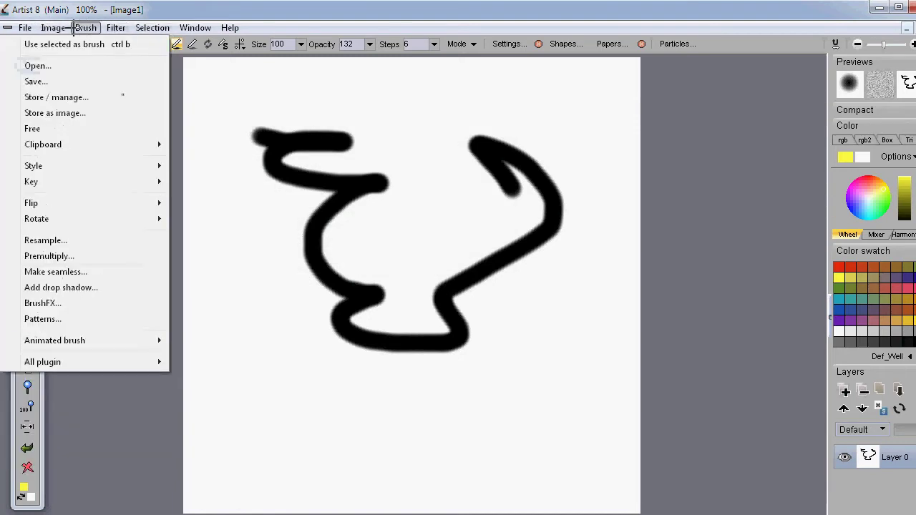
{"action": "mouse_move", "coordinate": [51, 27]}
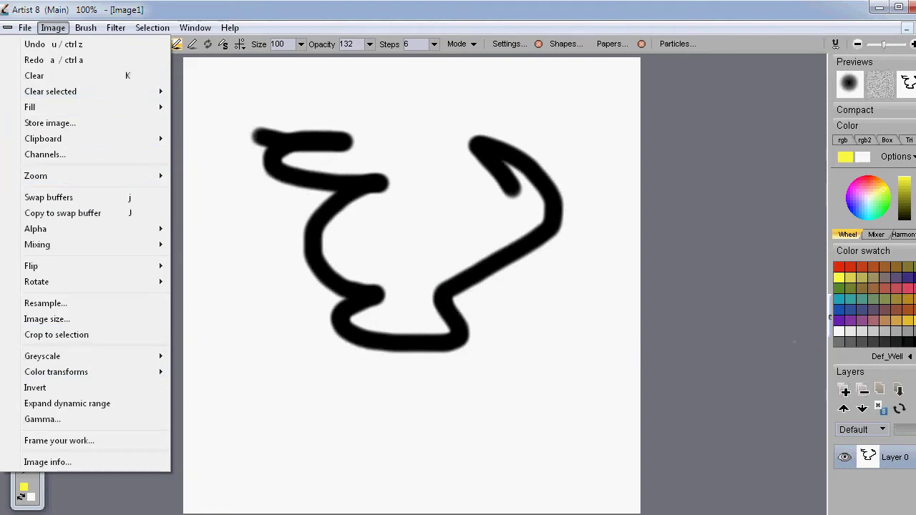
Add Layer 1 and airbrush yellow scribbles with red strokes on the right
{"action": "key", "text": "Escape"}
{"action": "scroll", "coordinate": [871, 286], "scroll_direction": "down", "scroll_amount": 5}
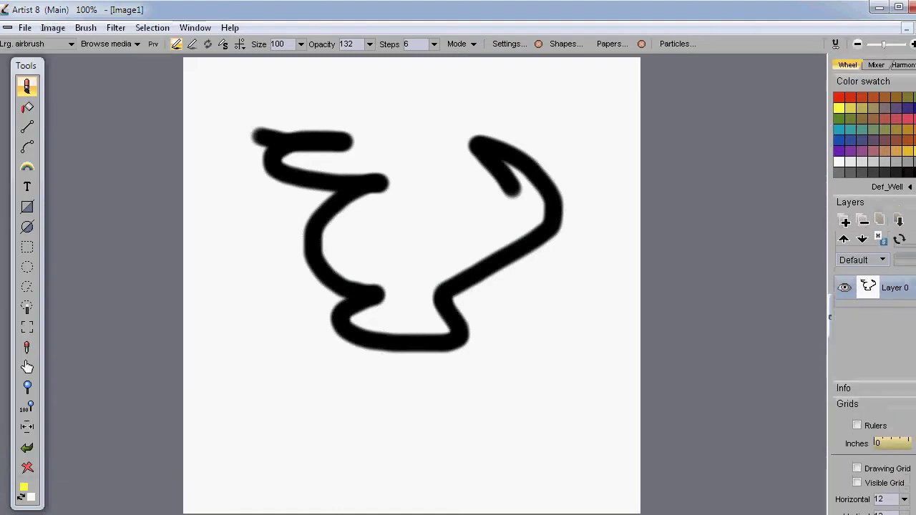
{"action": "left_click", "coordinate": [845, 240]}
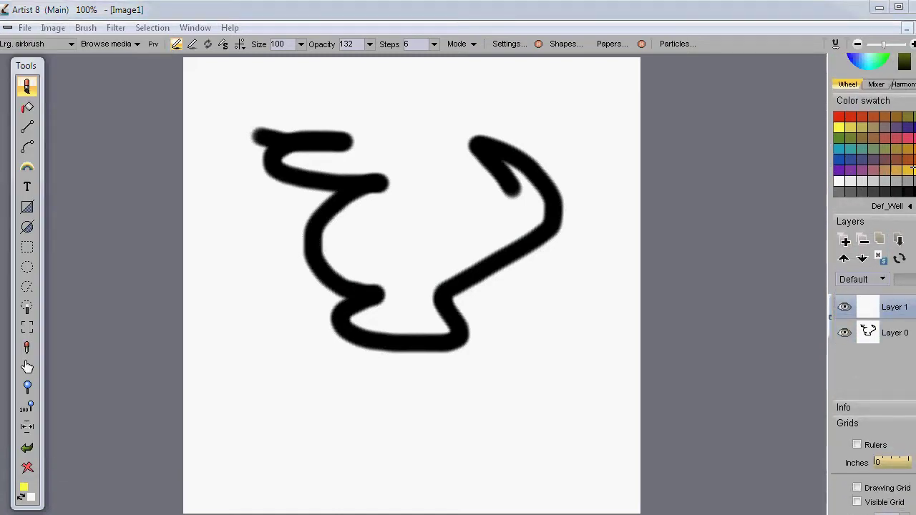
{"action": "mouse_move", "coordinate": [577, 249]}
{"action": "left_mouse_down"}
{"action": "mouse_move", "coordinate": [378, 407]}
{"action": "mouse_move", "coordinate": [374, 300]}
{"action": "mouse_move", "coordinate": [420, 125]}
{"action": "mouse_move", "coordinate": [568, 237]}
{"action": "mouse_move", "coordinate": [507, 333]}
{"action": "mouse_move", "coordinate": [368, 382]}
{"action": "mouse_move", "coordinate": [536, 224]}
{"action": "mouse_move", "coordinate": [517, 289]}
{"action": "left_mouse_up"}
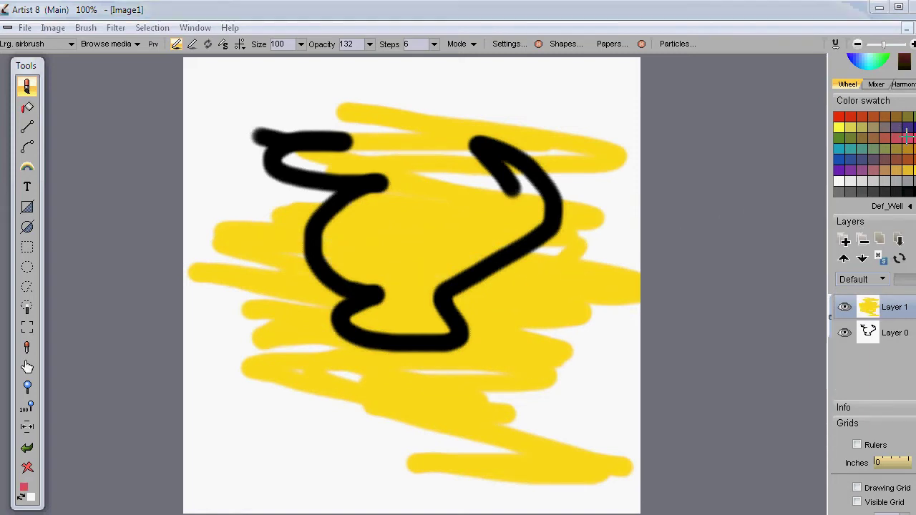
{"action": "mouse_move", "coordinate": [519, 296]}
{"action": "left_mouse_down"}
{"action": "mouse_move", "coordinate": [565, 271]}
{"action": "mouse_move", "coordinate": [536, 205]}
{"action": "mouse_move", "coordinate": [594, 358]}
{"action": "mouse_move", "coordinate": [337, 284]}
{"action": "mouse_move", "coordinate": [409, 389]}
{"action": "mouse_move", "coordinate": [386, 406]}
{"action": "left_mouse_up"}
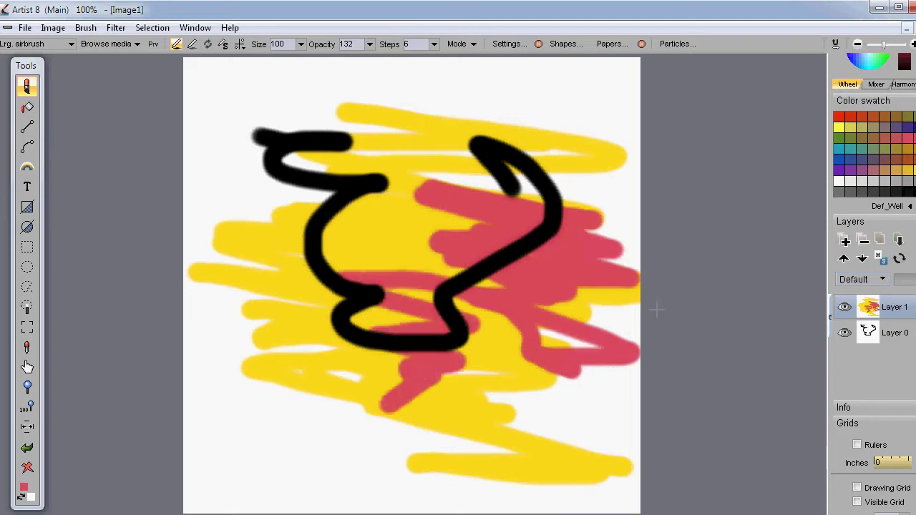
Add Layer 2, check its blend-mode list, and paint a red zigzag across the lower left
{"action": "left_click", "coordinate": [844, 241]}
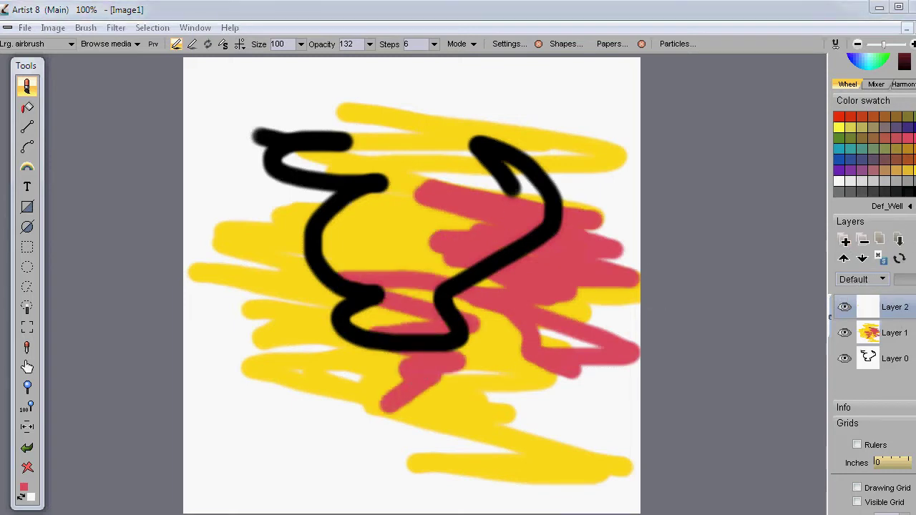
{"action": "left_click", "coordinate": [889, 279]}
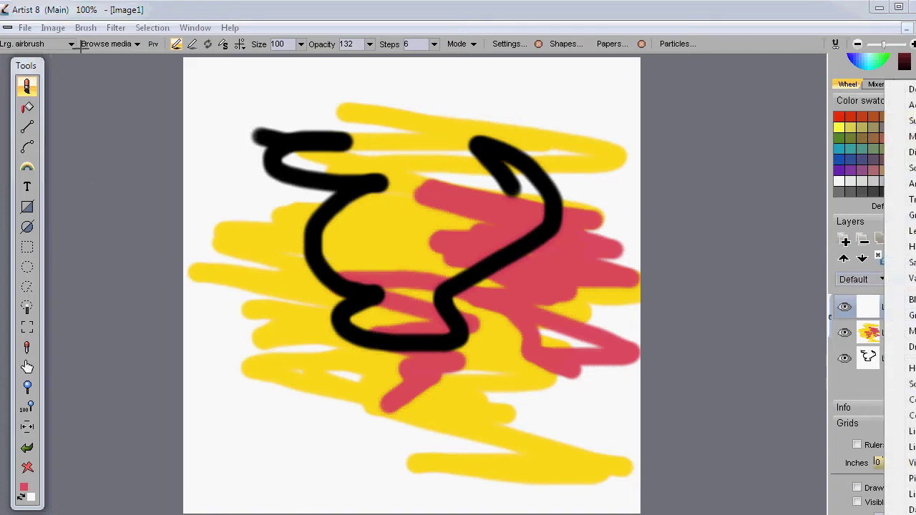
{"action": "mouse_move", "coordinate": [332, 251]}
{"action": "left_mouse_down"}
{"action": "mouse_move", "coordinate": [251, 313]}
{"action": "mouse_move", "coordinate": [306, 425]}
{"action": "mouse_move", "coordinate": [336, 423]}
{"action": "left_mouse_up"}
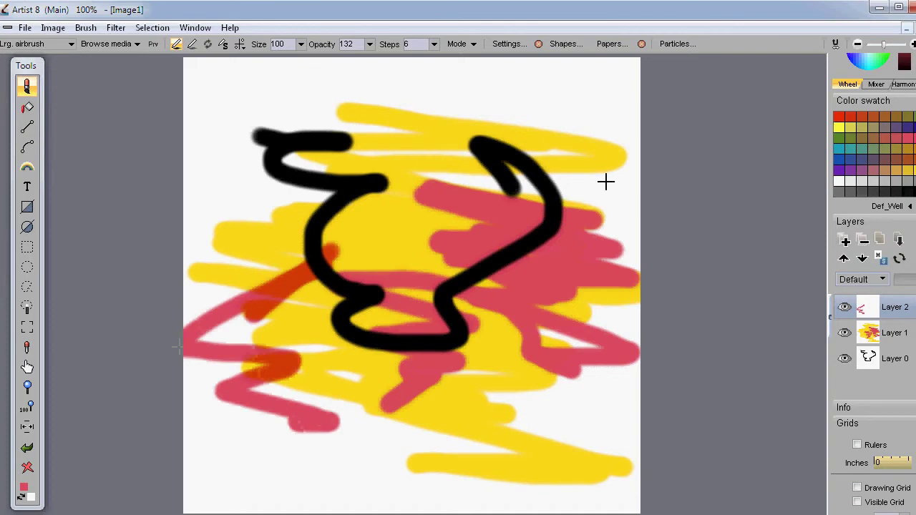
{"action": "left_click", "coordinate": [53, 27]}
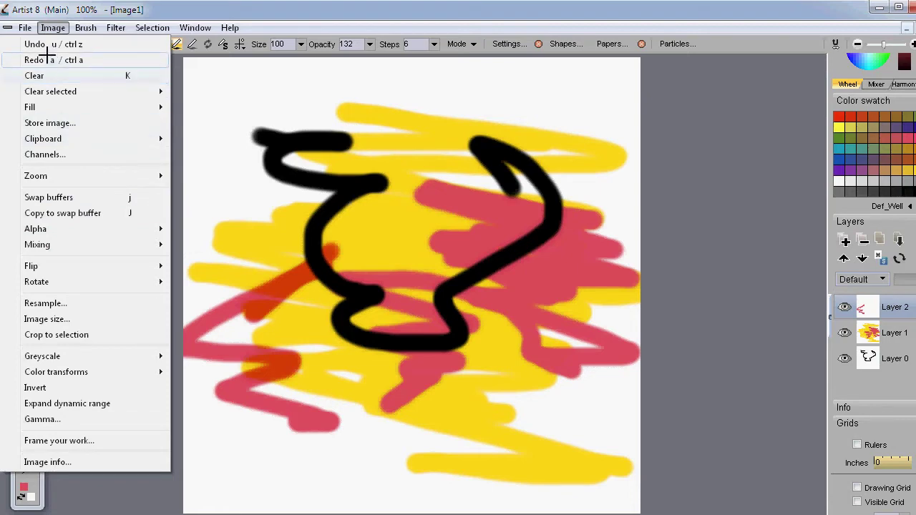
Store the red zigzag Layer 2 as an image placed right of the canvas, toggling its visibility
{"action": "left_click", "coordinate": [37, 123]}
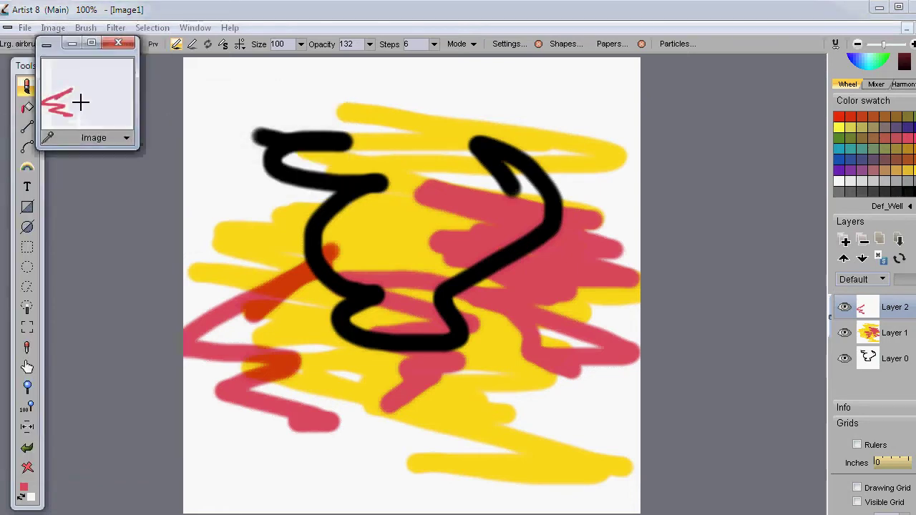
{"action": "left_click_drag", "start_coordinate": [49, 45], "coordinate": [684, 107]}
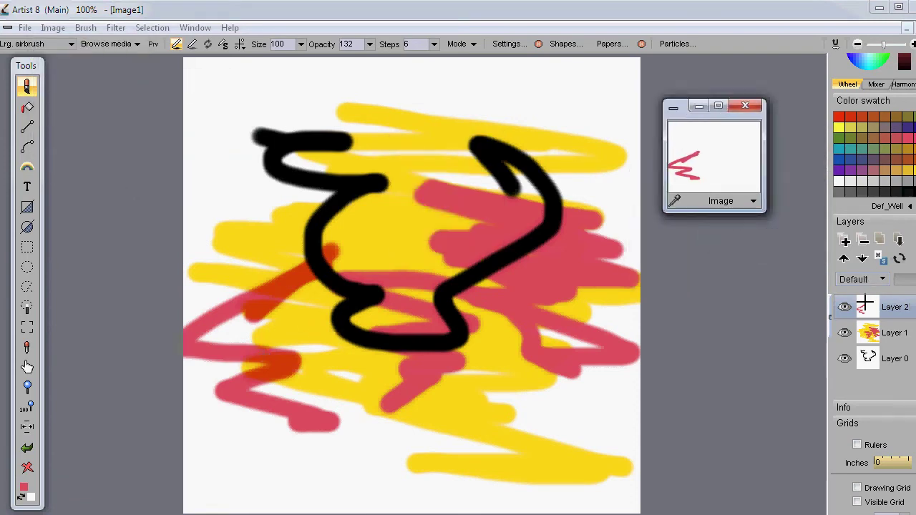
{"action": "left_click", "coordinate": [845, 306]}
{"action": "left_click", "coordinate": [845, 306]}
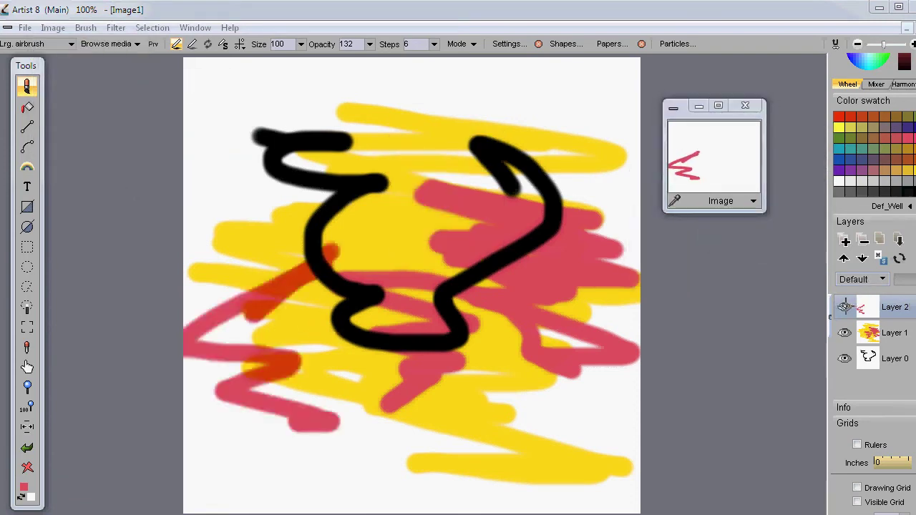
{"action": "left_click", "coordinate": [845, 307]}
{"action": "left_click", "coordinate": [844, 307]}
Store the yellow scribble Layer 1 as a second image below the first, toggling its visibility
{"action": "left_click", "coordinate": [905, 333]}
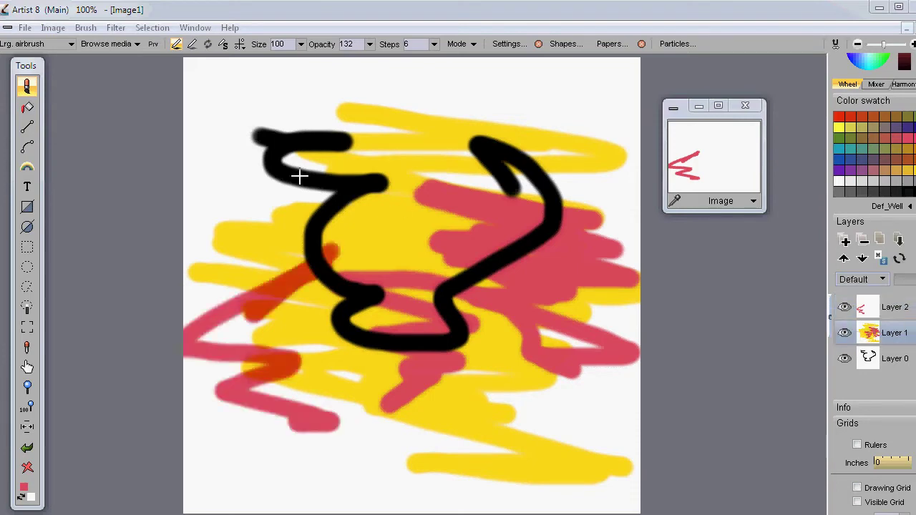
{"action": "left_click", "coordinate": [53, 28]}
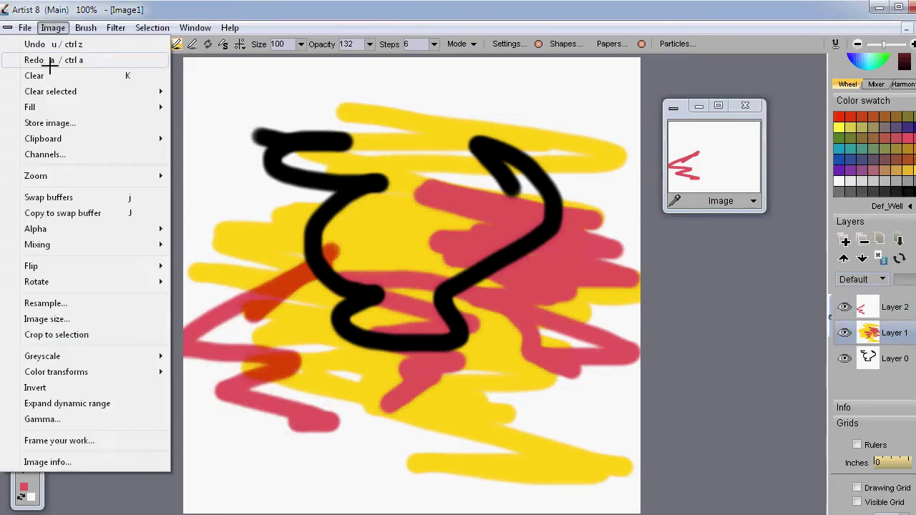
{"action": "left_click", "coordinate": [43, 124]}
{"action": "left_click_drag", "start_coordinate": [68, 57], "coordinate": [674, 244]}
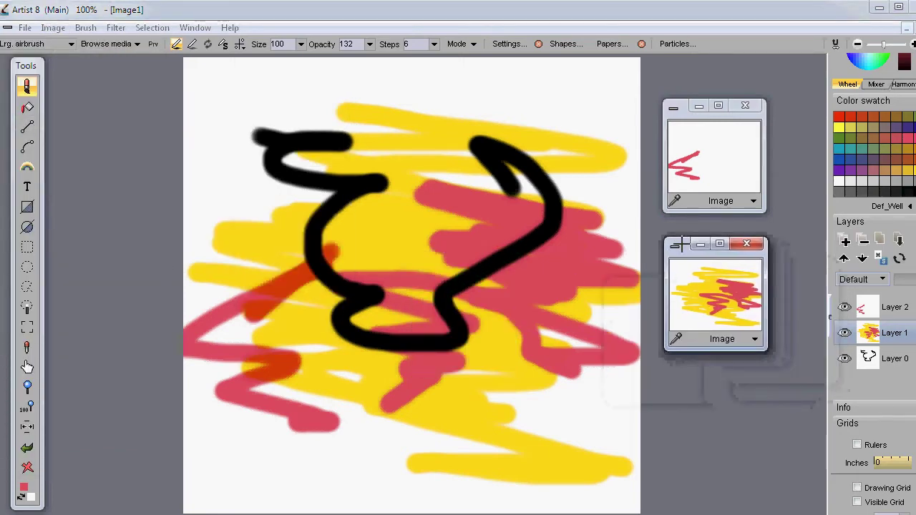
{"action": "left_click", "coordinate": [844, 332]}
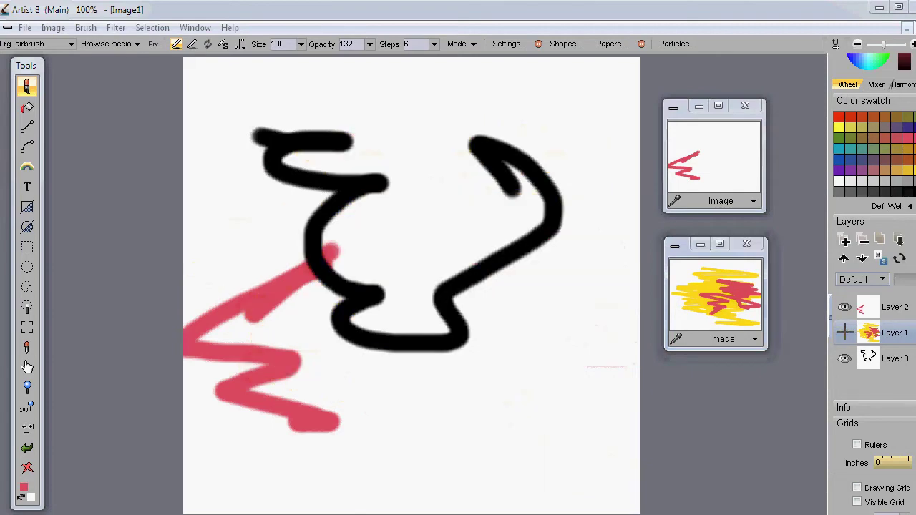
{"action": "left_click", "coordinate": [845, 332]}
{"action": "left_click", "coordinate": [844, 332]}
{"action": "left_click", "coordinate": [845, 332]}
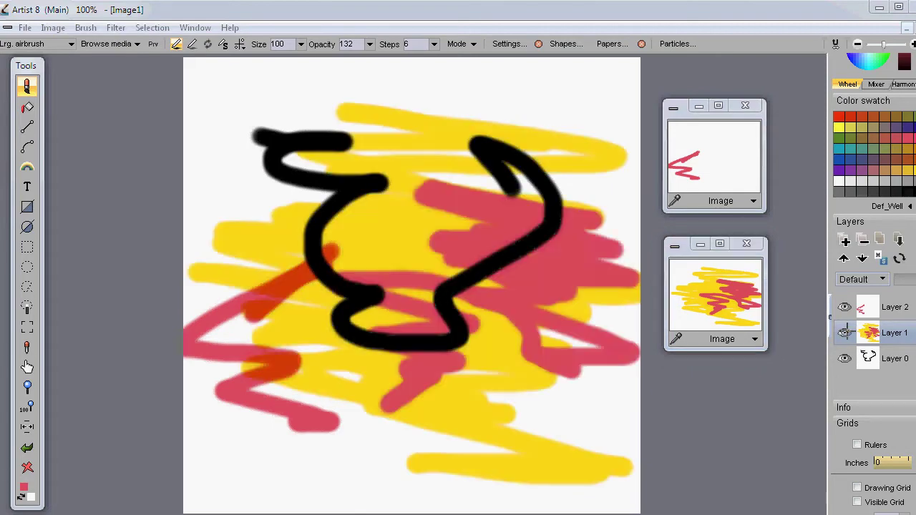
{"action": "left_click", "coordinate": [844, 332]}
{"action": "left_click", "coordinate": [844, 332]}
Store the black squiggle Layer 0 as a third image below the other copies
{"action": "left_click", "coordinate": [903, 358]}
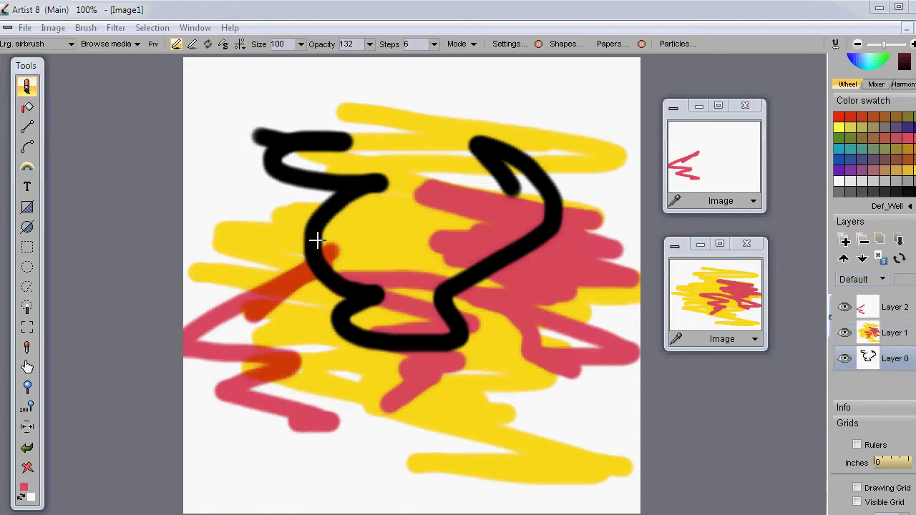
{"action": "left_click", "coordinate": [51, 28]}
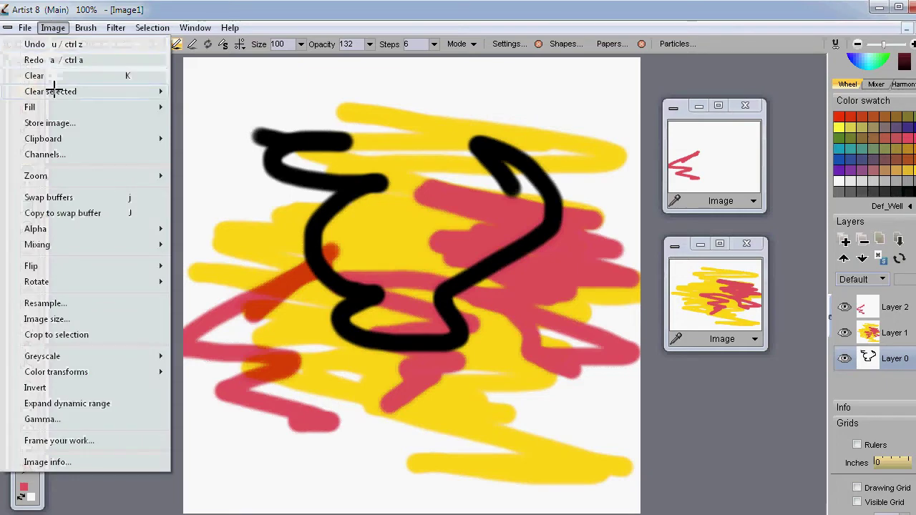
{"action": "left_click", "coordinate": [57, 121]}
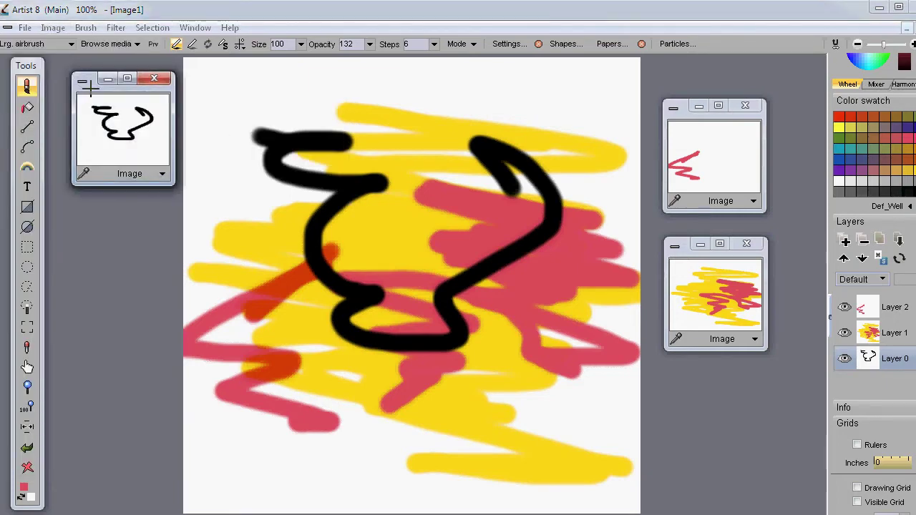
{"action": "mouse_move", "coordinate": [148, 87]}
{"action": "left_mouse_down"}
{"action": "mouse_move", "coordinate": [708, 383]}
{"action": "mouse_move", "coordinate": [683, 380]}
{"action": "left_mouse_up"}
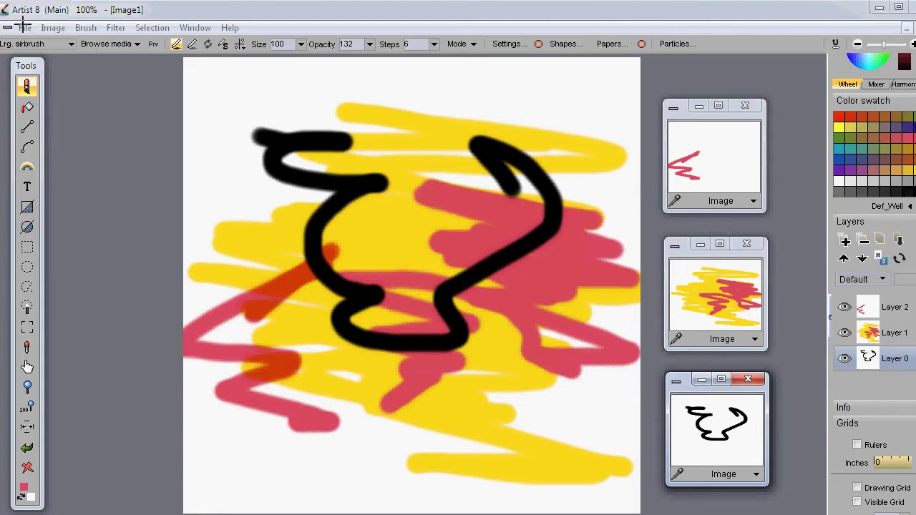
{"action": "left_click", "coordinate": [53, 28]}
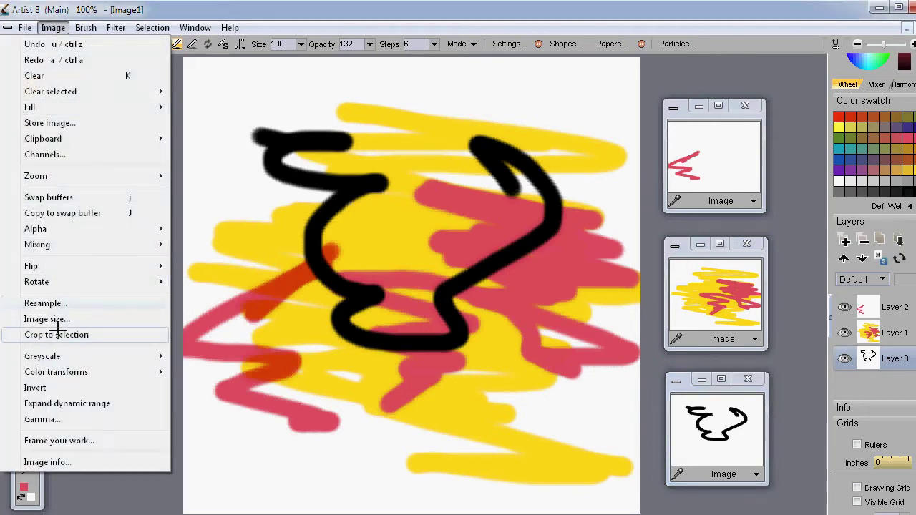
{"action": "mouse_move", "coordinate": [85, 28]}
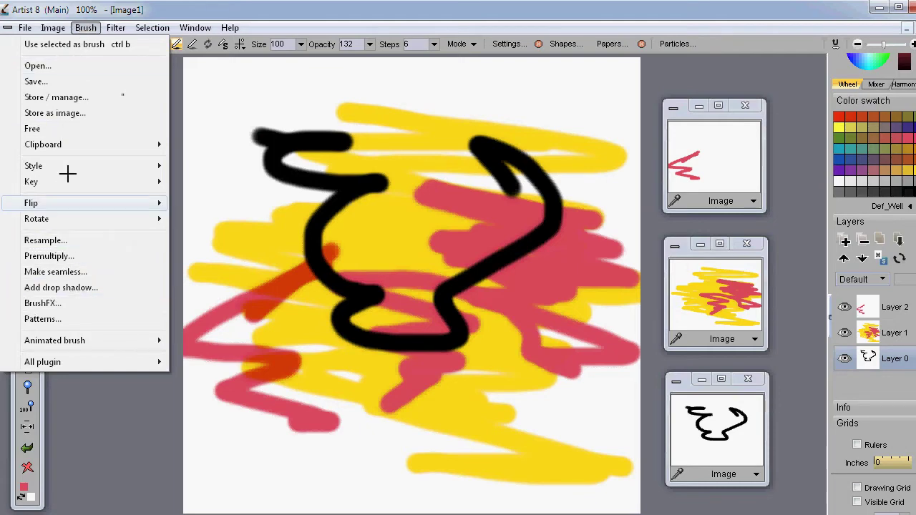
{"action": "mouse_move", "coordinate": [53, 212]}
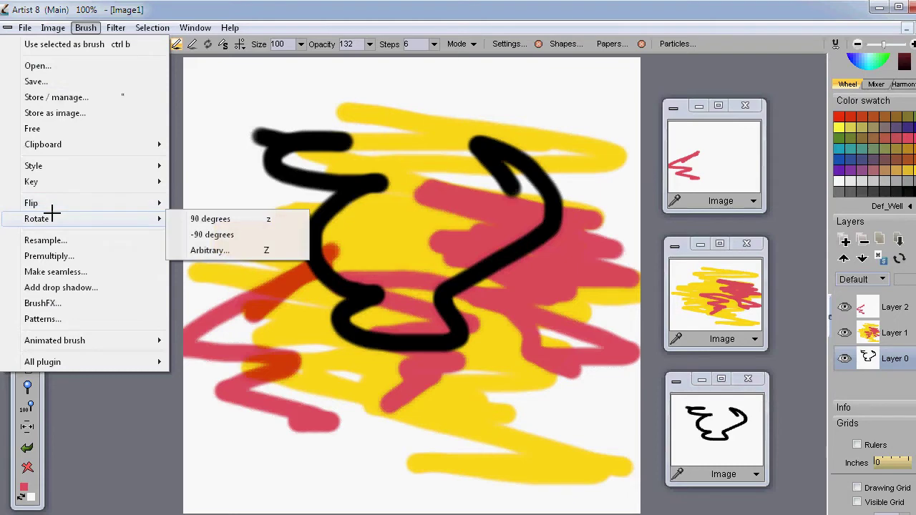
{"action": "left_click", "coordinate": [126, 8]}
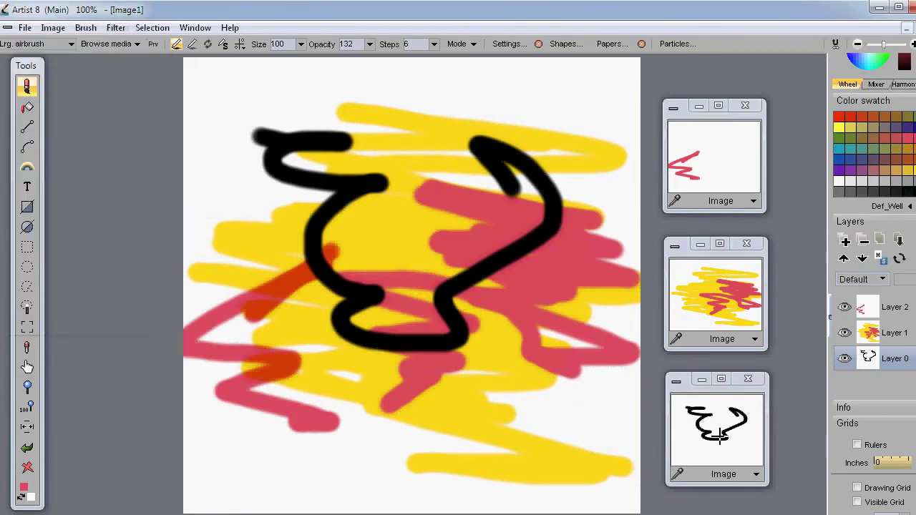
Try merging the stored squiggle image's base layer down and dismiss the can't-merge warning
{"action": "left_click", "coordinate": [744, 433]}
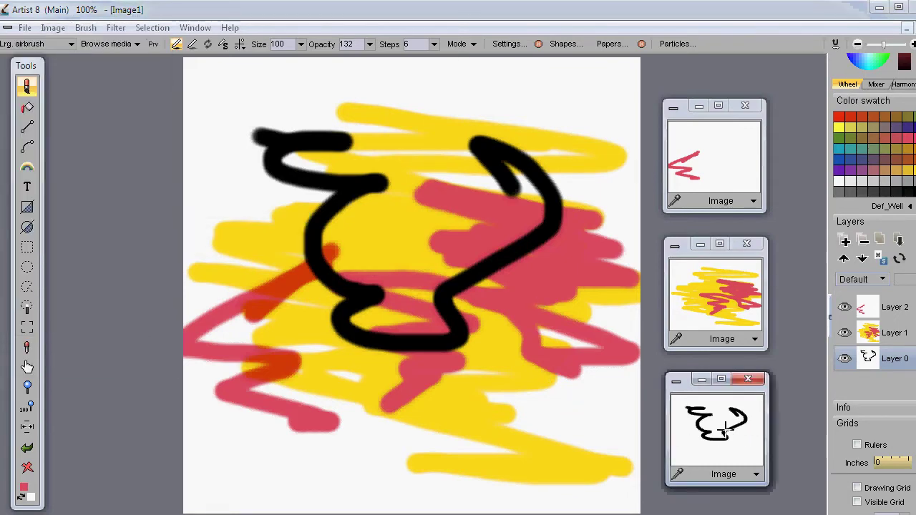
{"action": "left_click", "coordinate": [899, 239]}
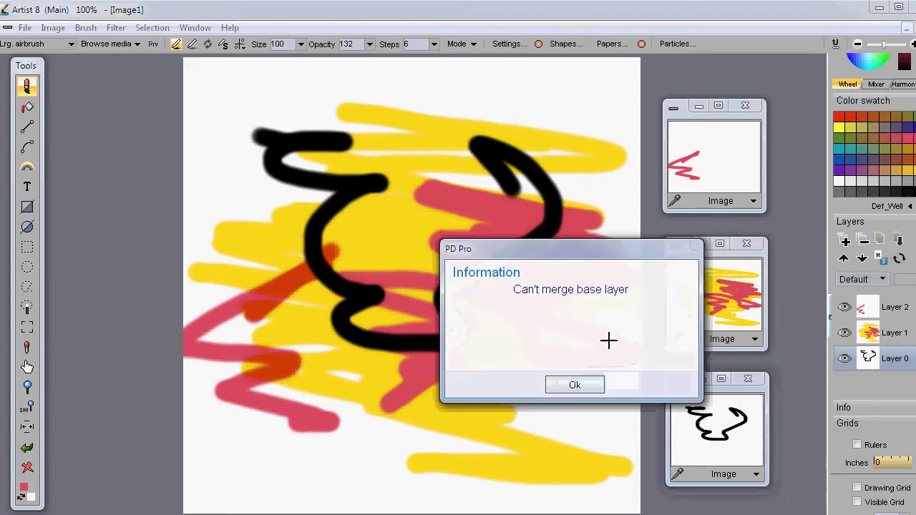
{"action": "left_click", "coordinate": [575, 380]}
Merge all layers of the yellow and red scribble image, then bring up the squiggle image
{"action": "left_click", "coordinate": [716, 420]}
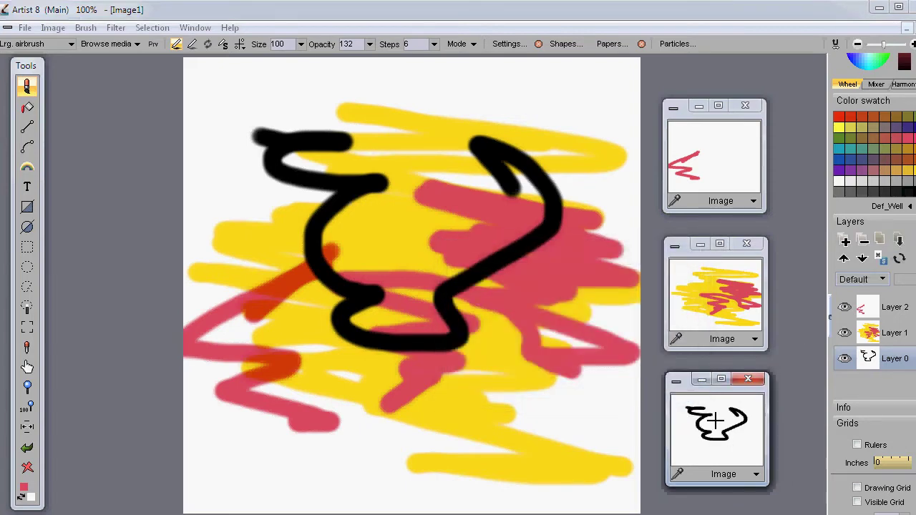
{"action": "left_click", "coordinate": [727, 279]}
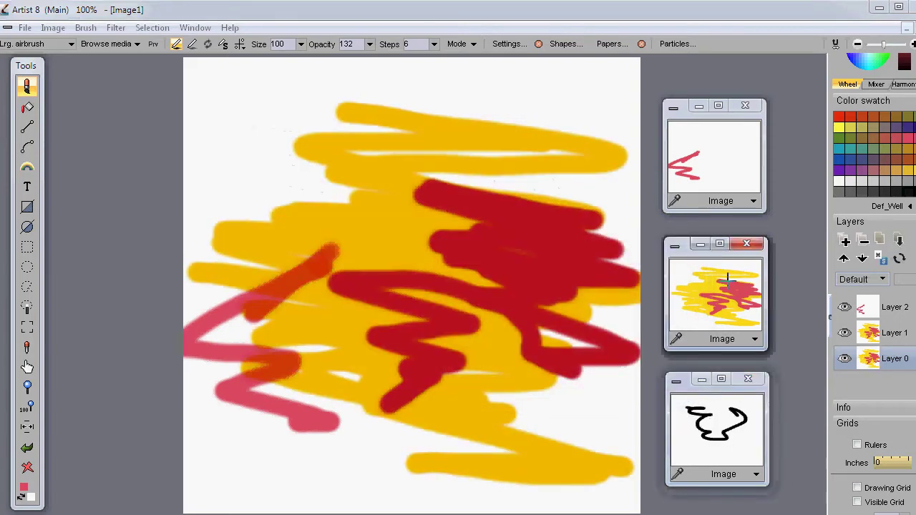
{"action": "left_click", "coordinate": [880, 238]}
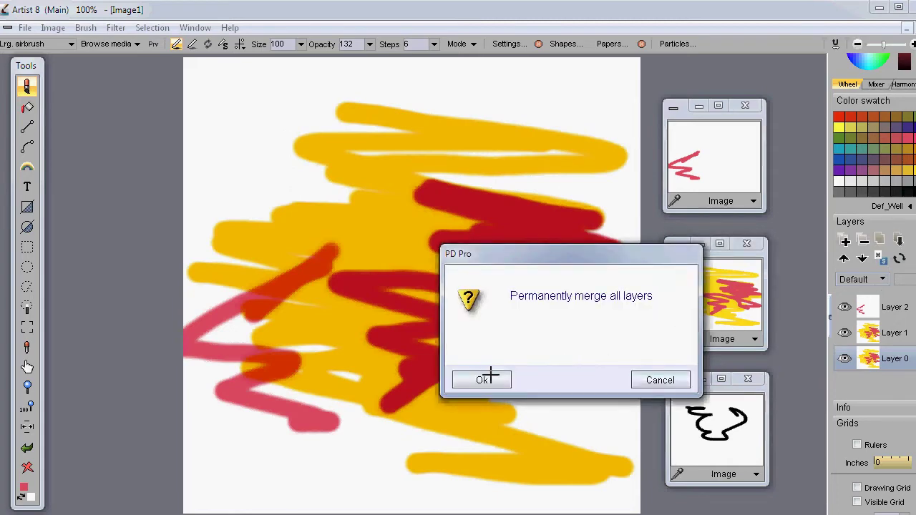
{"action": "left_click", "coordinate": [490, 378]}
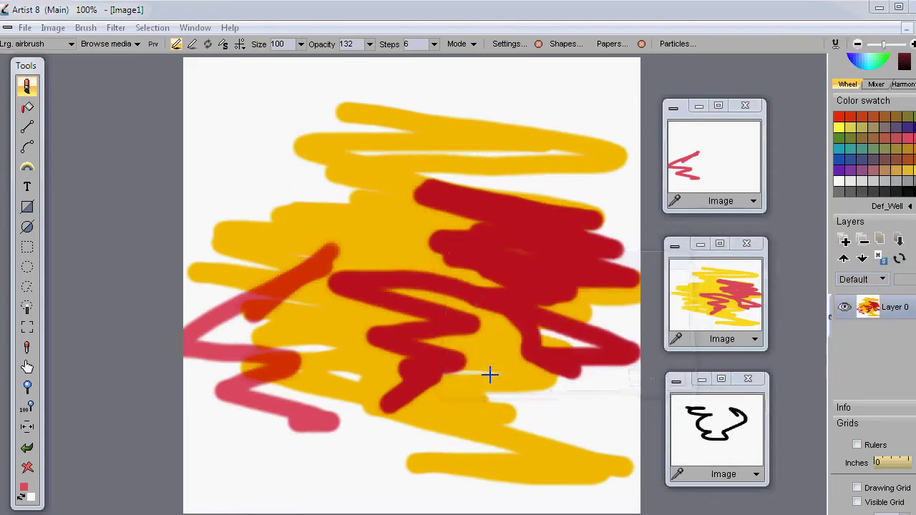
{"action": "left_click", "coordinate": [697, 423]}
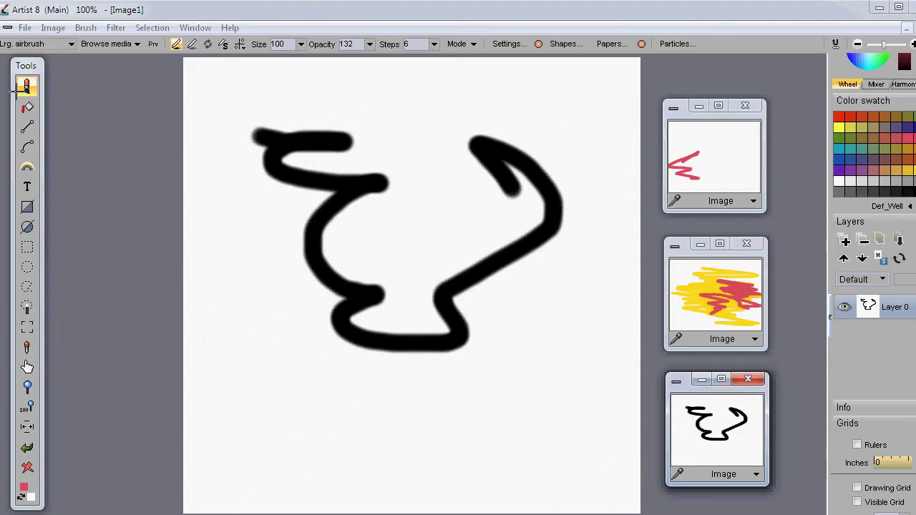
Capture a rectangle of the black squiggle as a custom brush and stamp it with Prv on
{"action": "left_click", "coordinate": [27, 327]}
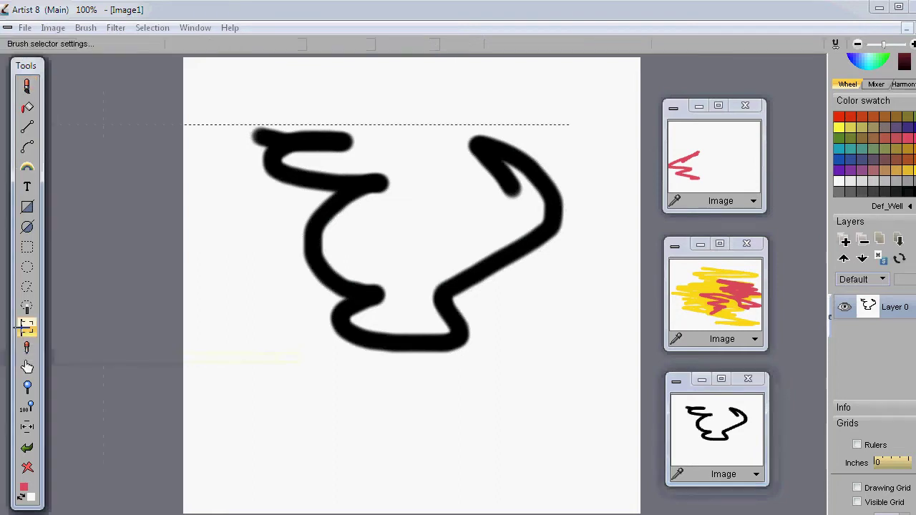
{"action": "mouse_move", "coordinate": [228, 98]}
{"action": "left_mouse_down"}
{"action": "mouse_move", "coordinate": [266, 217]}
{"action": "mouse_move", "coordinate": [396, 262]}
{"action": "mouse_move", "coordinate": [410, 245]}
{"action": "mouse_move", "coordinate": [405, 256]}
{"action": "left_mouse_up"}
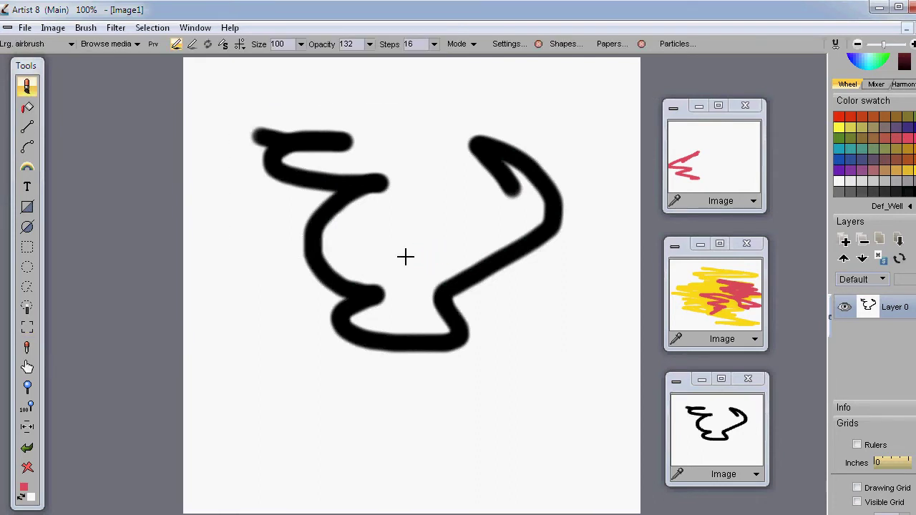
{"action": "left_click", "coordinate": [153, 44]}
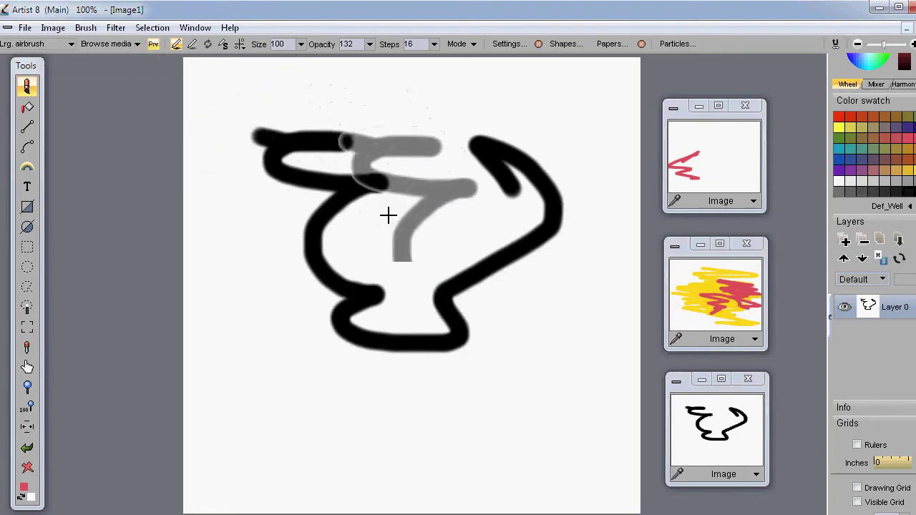
{"action": "mouse_move", "coordinate": [267, 332]}
{"action": "left_mouse_down"}
{"action": "mouse_move", "coordinate": [458, 300]}
{"action": "mouse_move", "coordinate": [332, 197]}
{"action": "mouse_move", "coordinate": [266, 44]}
{"action": "left_mouse_up"}
Raise brush opacity to 255 and paint solid black squiggle stamps near the top
{"action": "left_click", "coordinate": [367, 43]}
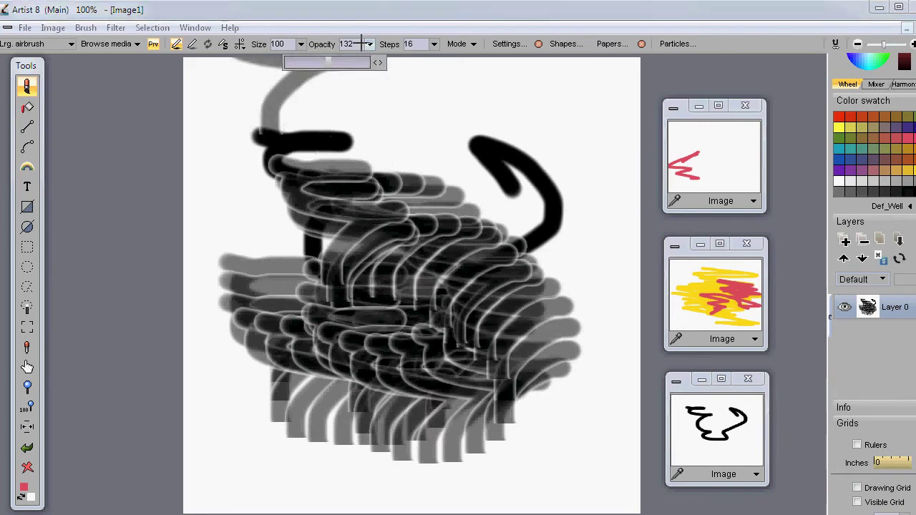
{"action": "left_click_drag", "start_coordinate": [325, 61], "coordinate": [376, 62]}
{"action": "mouse_move", "coordinate": [272, 128]}
{"action": "left_mouse_down"}
{"action": "mouse_move", "coordinate": [422, 215]}
{"action": "mouse_move", "coordinate": [449, 153]}
{"action": "left_mouse_up"}
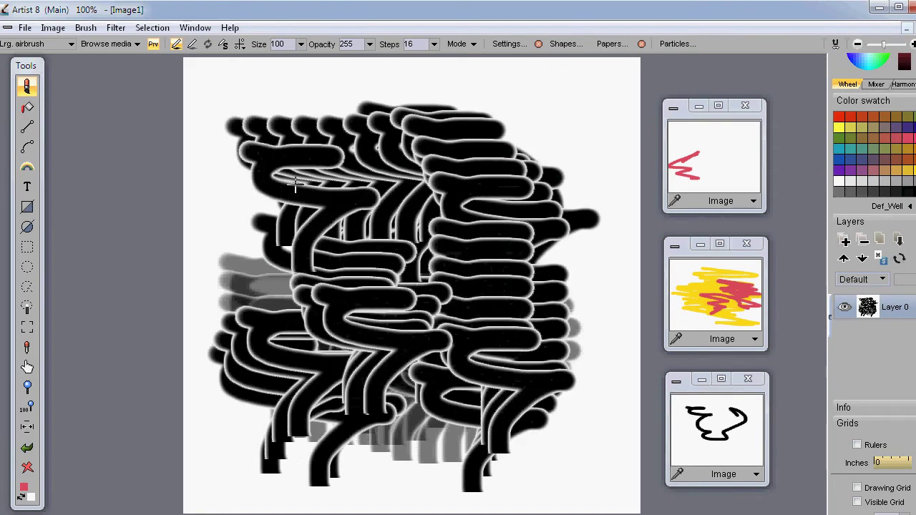
{"action": "left_click", "coordinate": [85, 27]}
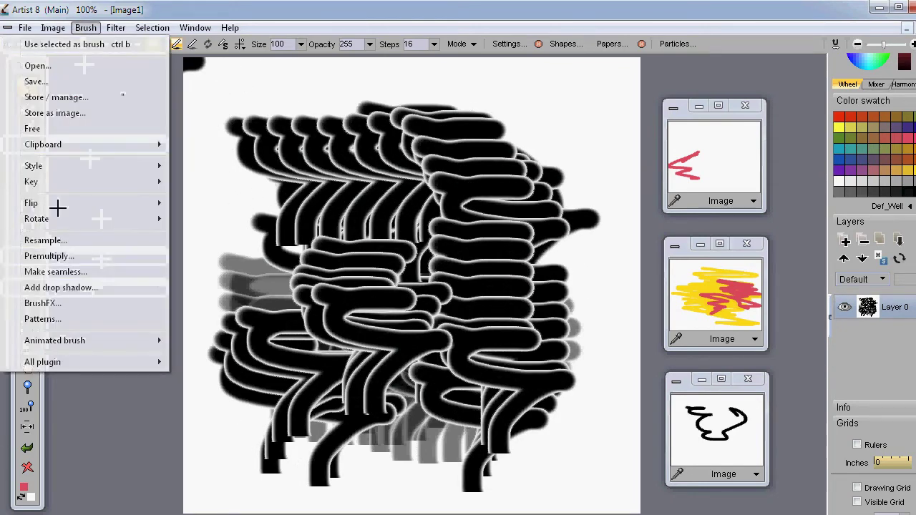
Paint large black squiggle strokes across the canvas with the animated brush
{"action": "mouse_move", "coordinate": [50, 163]}
{"action": "mouse_move", "coordinate": [102, 147]}
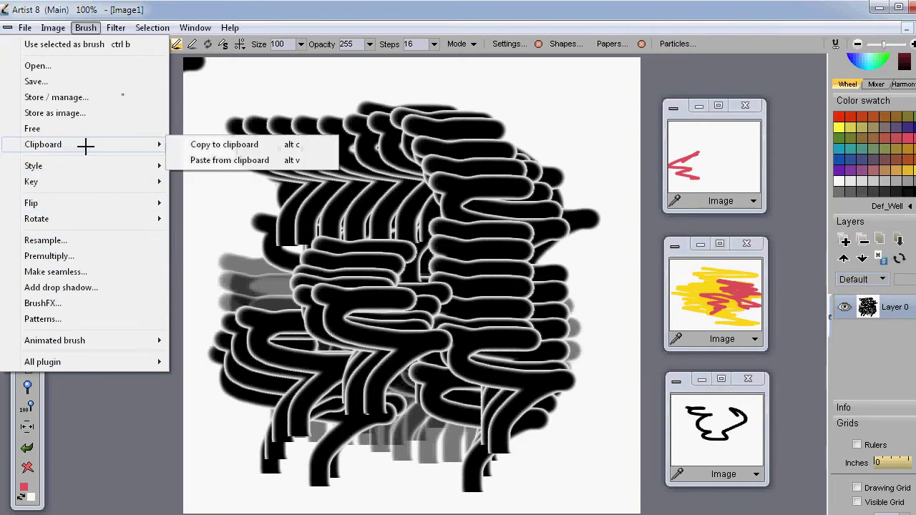
{"action": "mouse_move", "coordinate": [97, 187]}
{"action": "mouse_move", "coordinate": [74, 144]}
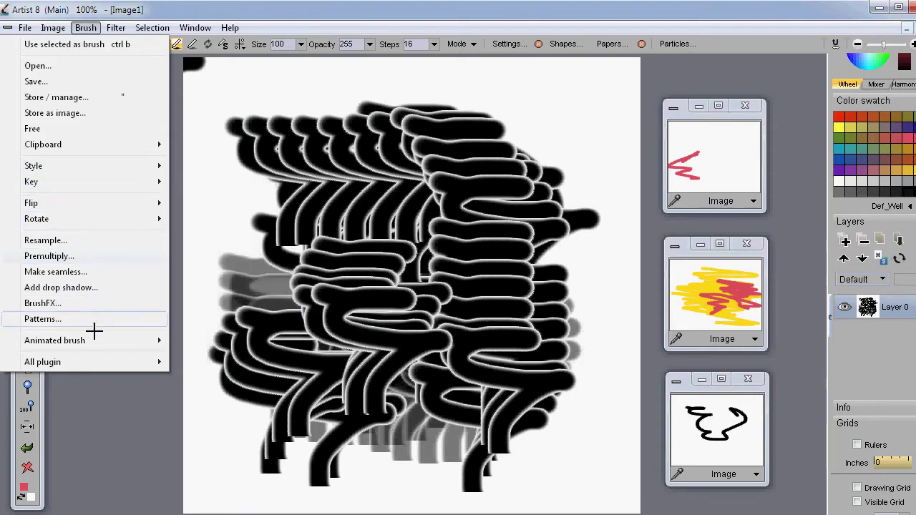
{"action": "mouse_move", "coordinate": [93, 339]}
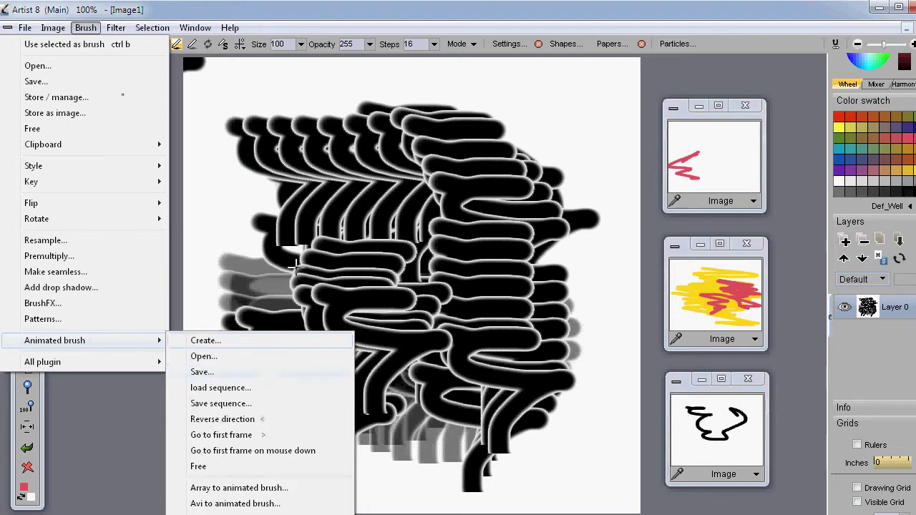
{"action": "mouse_move", "coordinate": [318, 203]}
{"action": "left_mouse_down"}
{"action": "mouse_move", "coordinate": [430, 286]}
{"action": "mouse_move", "coordinate": [395, 355]}
{"action": "mouse_move", "coordinate": [419, 308]}
{"action": "mouse_move", "coordinate": [453, 158]}
{"action": "mouse_move", "coordinate": [351, 212]}
{"action": "mouse_move", "coordinate": [300, 336]}
{"action": "mouse_move", "coordinate": [527, 374]}
{"action": "mouse_move", "coordinate": [615, 272]}
{"action": "left_mouse_up"}
Bring the yellow and red scribble image to the front of the canvas
{"action": "left_click", "coordinate": [701, 276]}
{"action": "left_click_drag", "start_coordinate": [464, 269], "coordinate": [41, 25]}
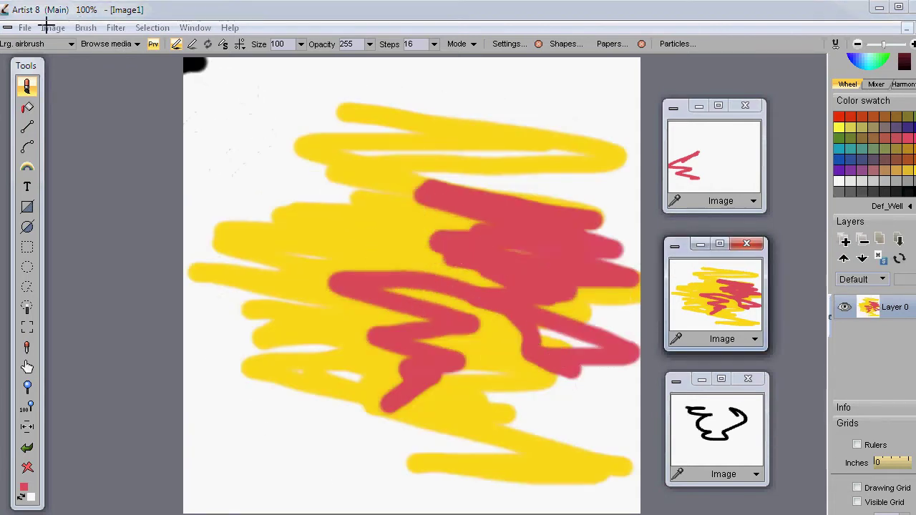
{"action": "left_click", "coordinate": [85, 28]}
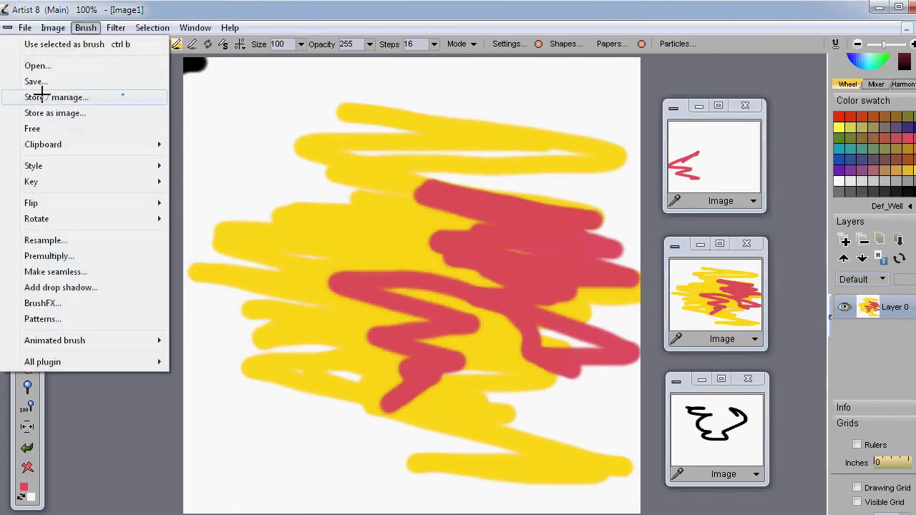
Grab a patch of the yellow and red scribbles as a brush and smear it across the canvas
{"action": "left_click", "coordinate": [72, 101]}
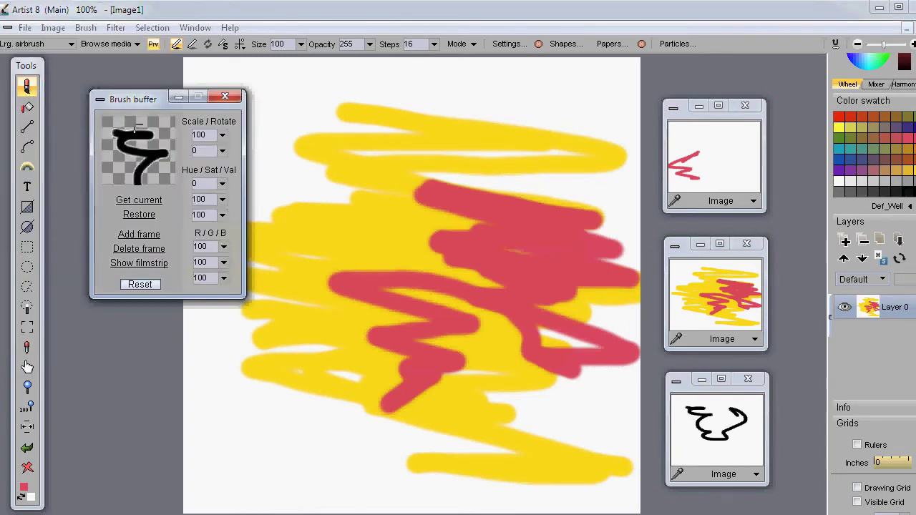
{"action": "left_click_drag", "start_coordinate": [144, 99], "coordinate": [123, 244]}
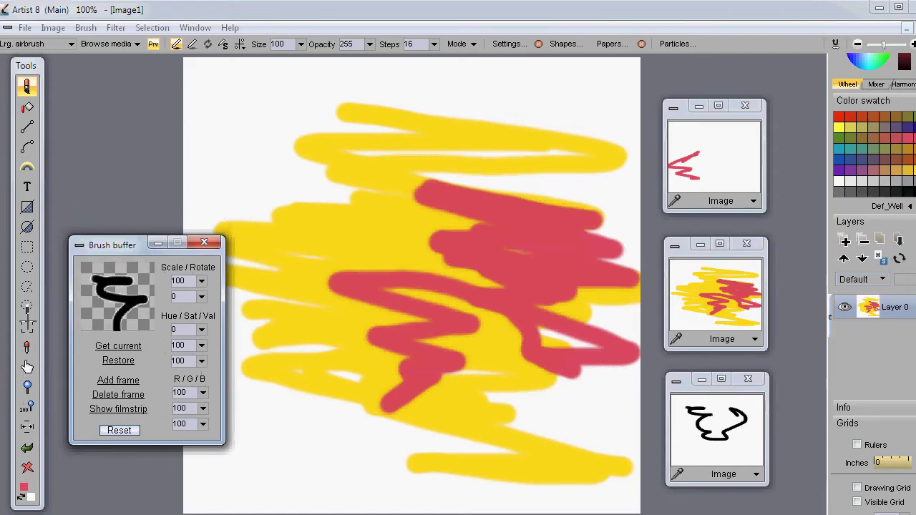
{"action": "left_click", "coordinate": [27, 326]}
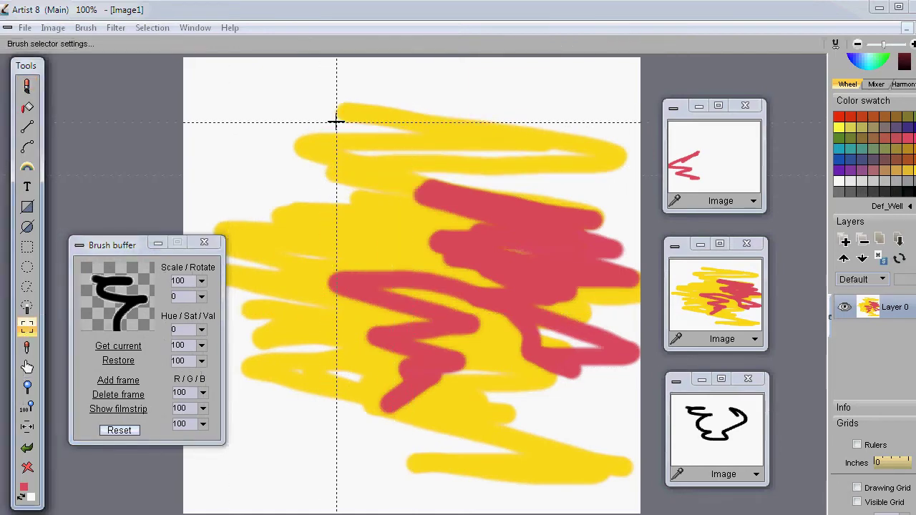
{"action": "left_click_drag", "start_coordinate": [336, 121], "coordinate": [499, 271]}
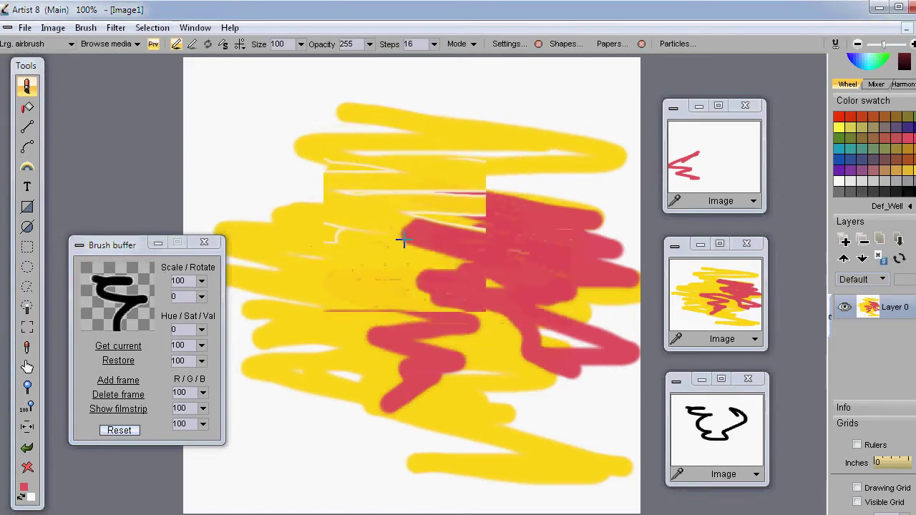
{"action": "mouse_move", "coordinate": [403, 240]}
{"action": "left_mouse_down"}
{"action": "mouse_move", "coordinate": [458, 358]}
{"action": "mouse_move", "coordinate": [425, 272]}
{"action": "mouse_move", "coordinate": [287, 157]}
{"action": "left_mouse_up"}
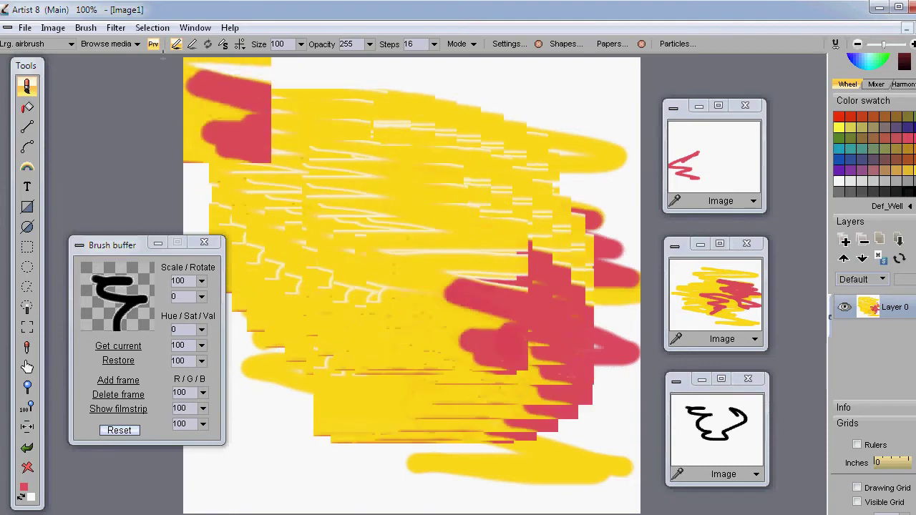
Store the captured yellow-and-red patch as a second brush buffer
{"action": "left_click", "coordinate": [85, 28]}
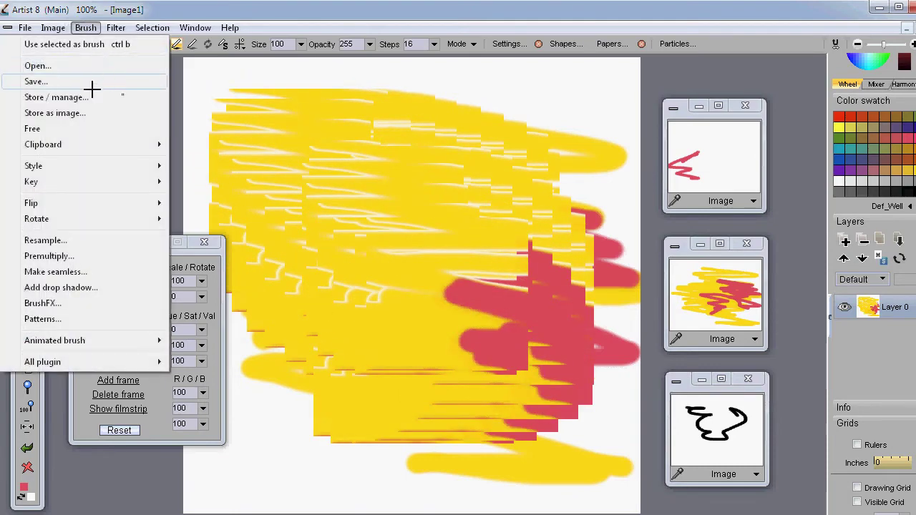
{"action": "left_click", "coordinate": [61, 96]}
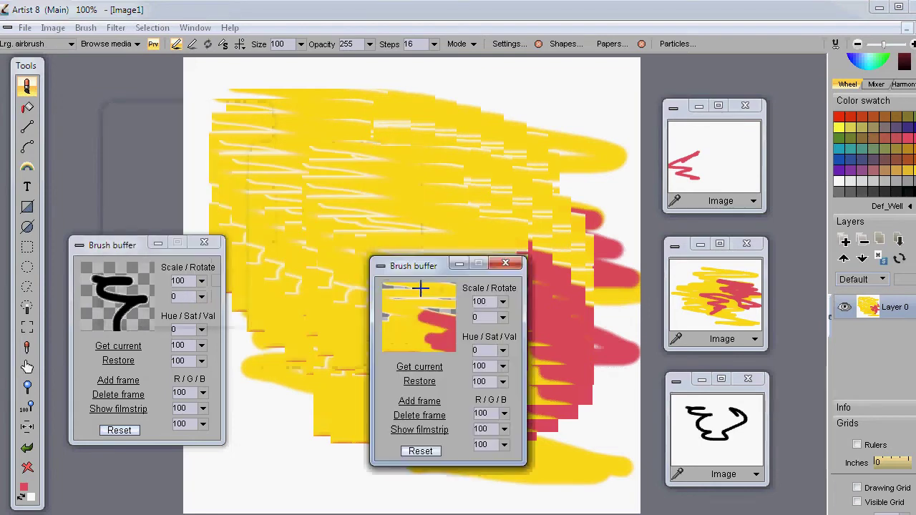
{"action": "left_click_drag", "start_coordinate": [414, 265], "coordinate": [299, 244]}
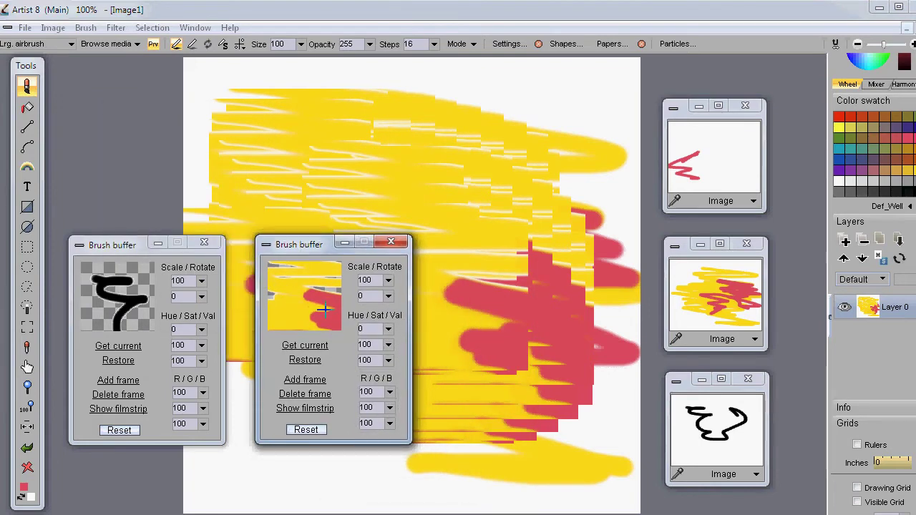
Stamp a row of black squiggles across the top, then undo and redo the strokes
{"action": "left_click", "coordinate": [114, 281]}
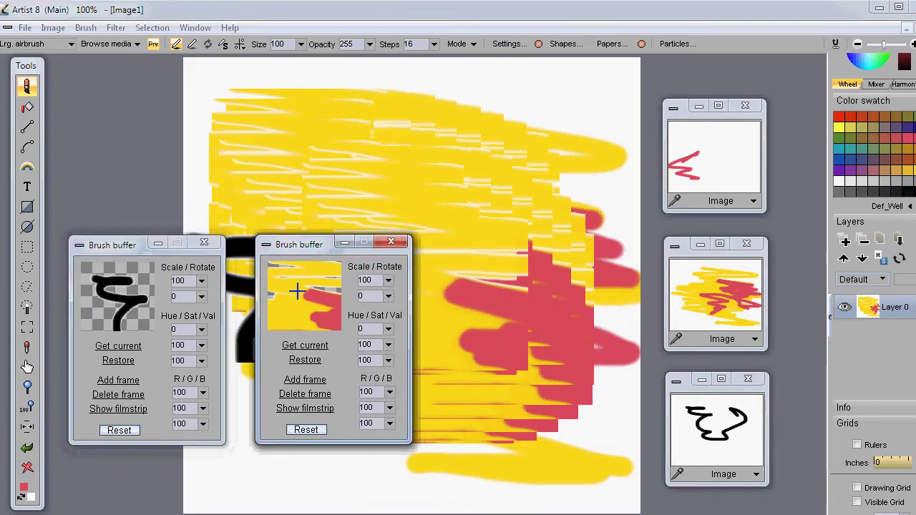
{"action": "mouse_move", "coordinate": [317, 141]}
{"action": "left_mouse_down"}
{"action": "mouse_move", "coordinate": [408, 139]}
{"action": "mouse_move", "coordinate": [565, 228]}
{"action": "left_mouse_up"}
{"action": "key", "text": "ctrl+z"}
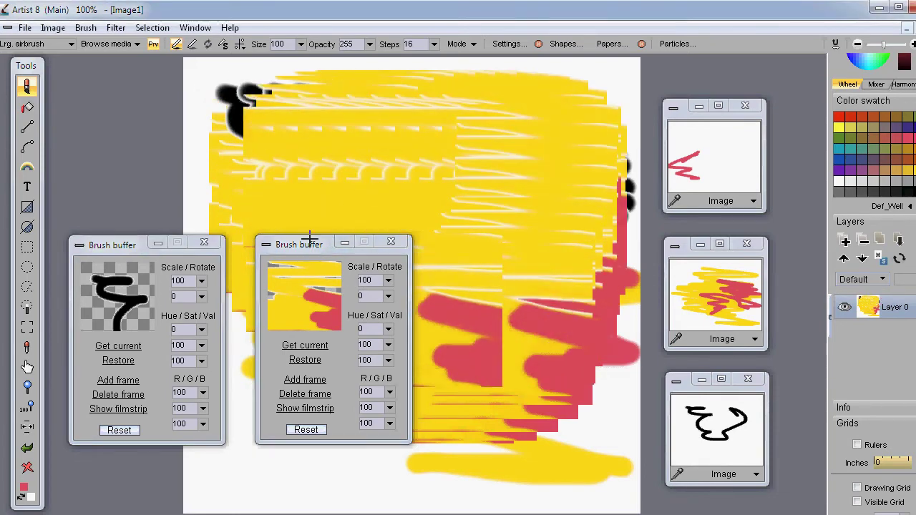
{"action": "key", "text": "ctrl+z"}
{"action": "key", "text": "ctrl+y"}
{"action": "key", "text": "ctrl+y"}
{"action": "key", "text": "ctrl+y"}
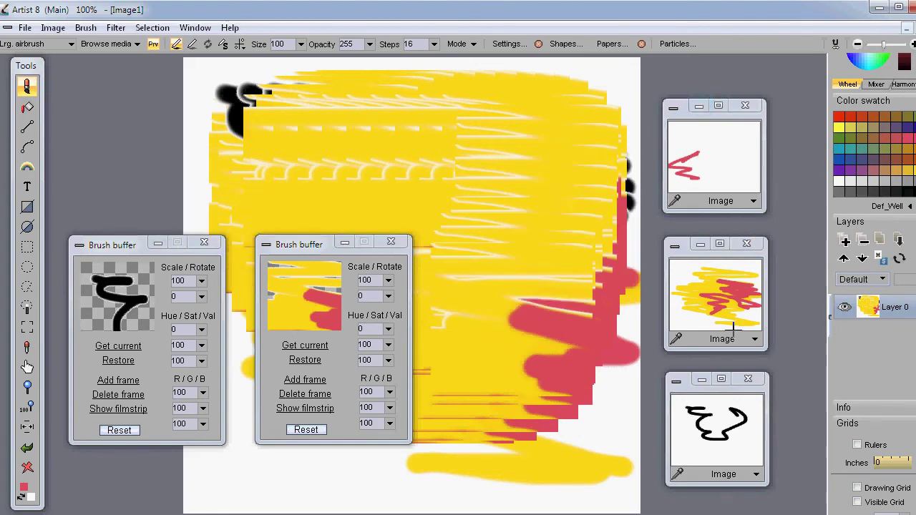
{"action": "key", "text": "ctrl+y"}
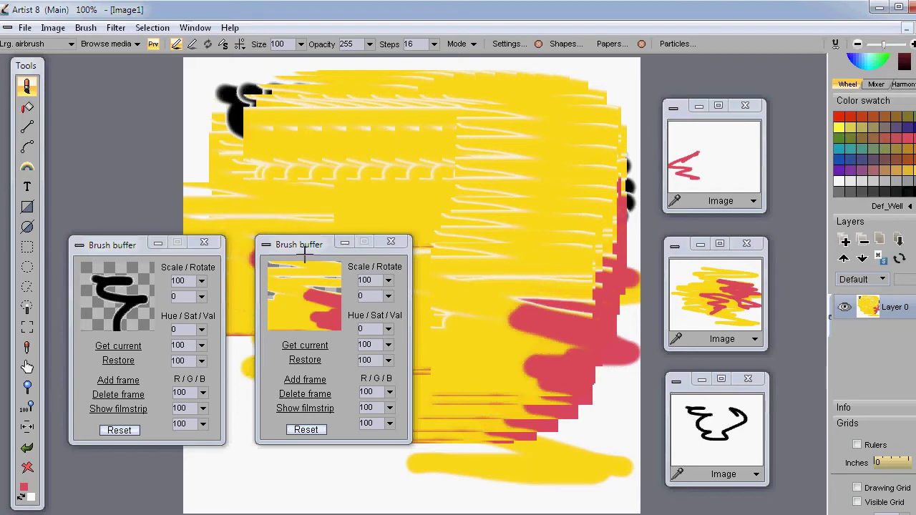
{"action": "key", "text": "ctrl+y"}
{"action": "key", "text": "ctrl+y"}
{"action": "key", "text": "ctrl+y"}
{"action": "left_click", "coordinate": [295, 286]}
Redo the remaining strokes and add a frame to the squiggle animated brush
{"action": "key", "text": "ctrl+y"}
{"action": "key", "text": "ctrl+y"}
{"action": "key", "text": "ctrl+y"}
{"action": "key", "text": "ctrl+y"}
{"action": "key", "text": "ctrl+y"}
{"action": "key", "text": "ctrl+y"}
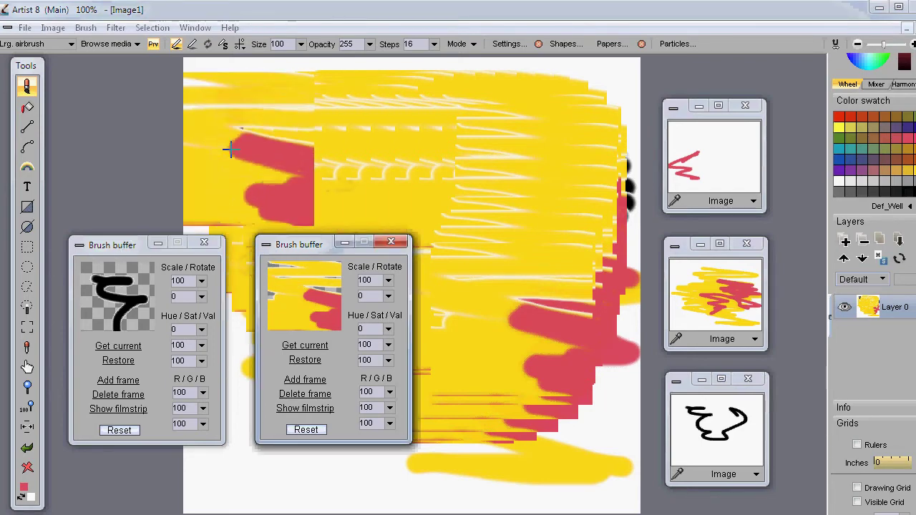
{"action": "key", "text": "ctrl+y"}
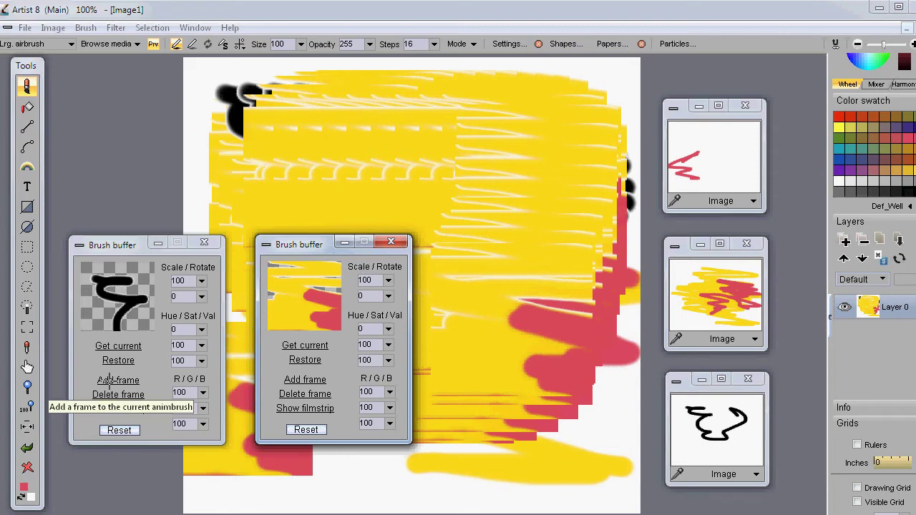
{"action": "left_click", "coordinate": [118, 379]}
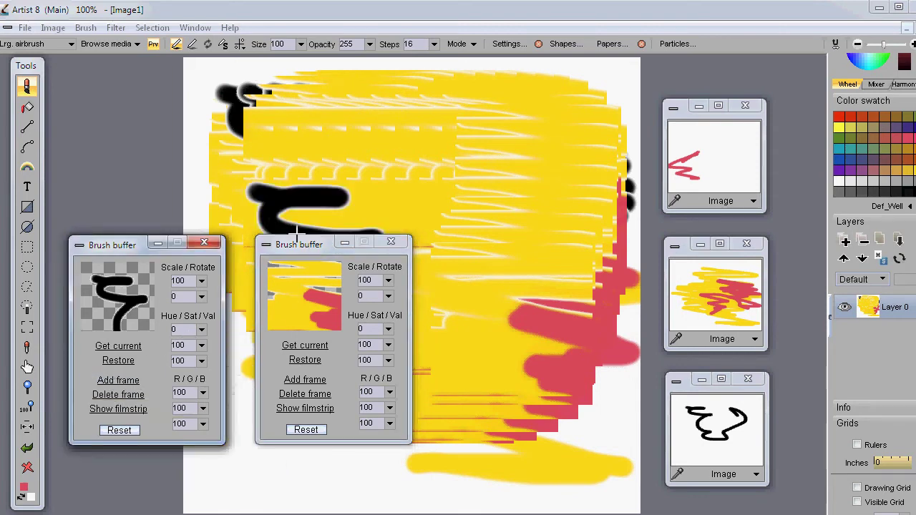
{"action": "mouse_move", "coordinate": [292, 245]}
{"action": "left_mouse_down"}
{"action": "mouse_move", "coordinate": [173, 63]}
{"action": "mouse_move", "coordinate": [534, 326]}
{"action": "mouse_move", "coordinate": [509, 234]}
{"action": "left_mouse_up"}
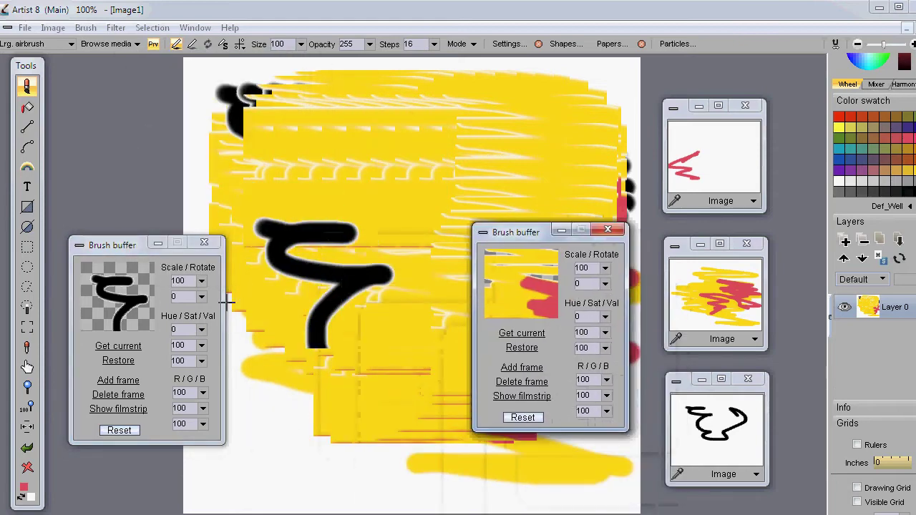
{"action": "left_click_drag", "start_coordinate": [226, 304], "coordinate": [115, 299]}
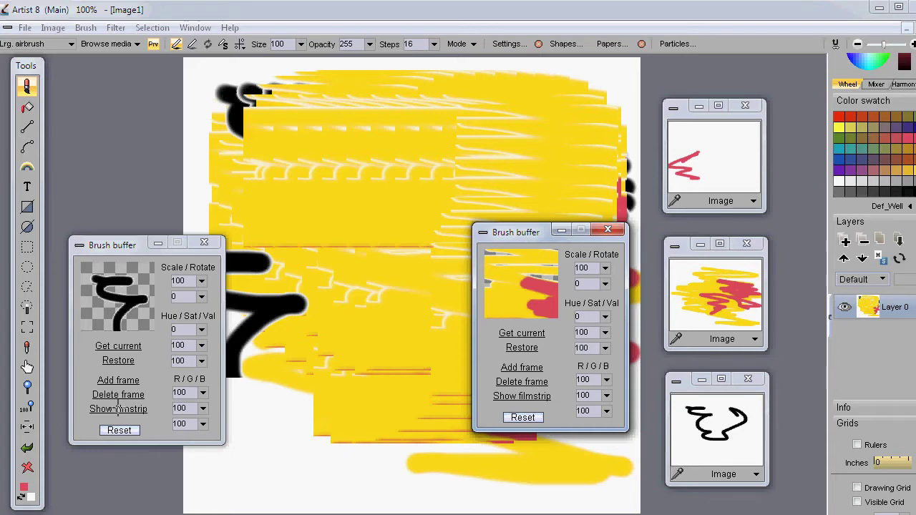
Show the brush frames as a filmstrip and bring up the red zigzag image
{"action": "left_click", "coordinate": [118, 409]}
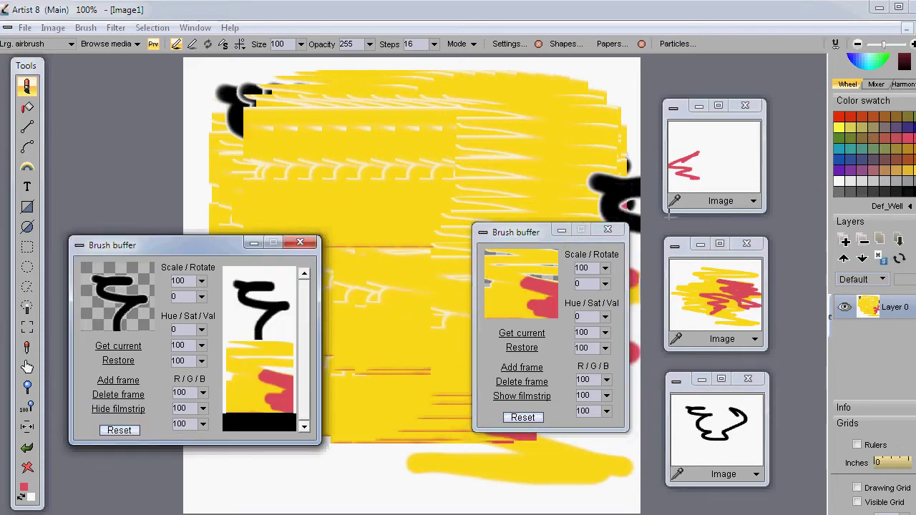
{"action": "left_click", "coordinate": [742, 283]}
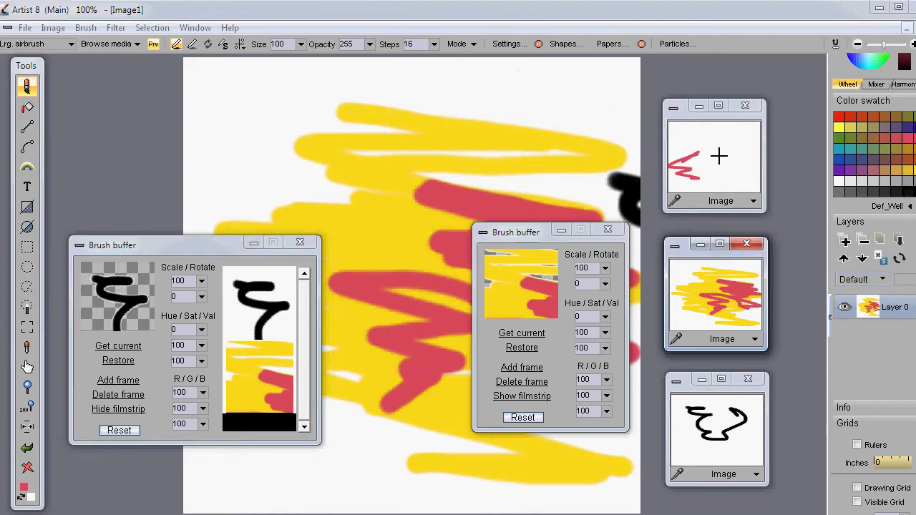
{"action": "left_click", "coordinate": [734, 154]}
Grab the red zigzag with a rectangle and add it as a new animated-brush frame
{"action": "mouse_move", "coordinate": [259, 242]}
{"action": "left_mouse_down"}
{"action": "mouse_move", "coordinate": [423, 157]}
{"action": "mouse_move", "coordinate": [709, 102]}
{"action": "left_mouse_up"}
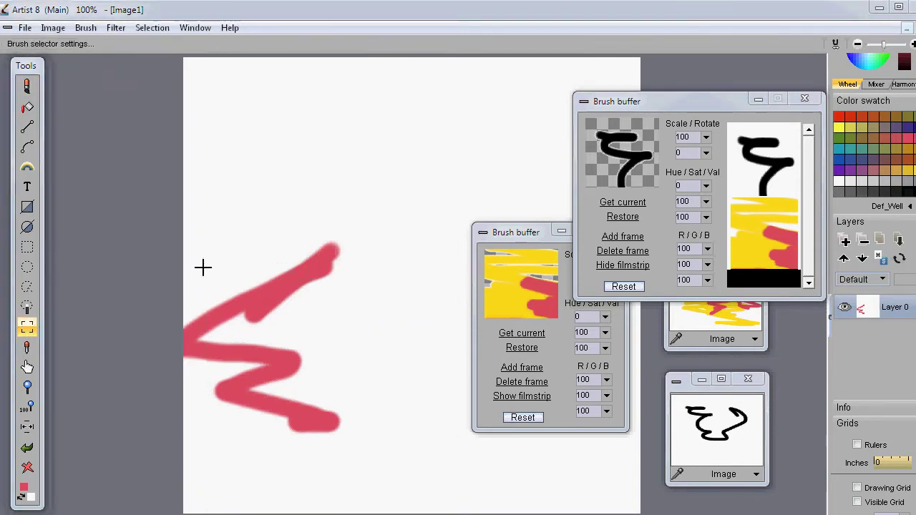
{"action": "mouse_move", "coordinate": [203, 266]}
{"action": "left_mouse_down"}
{"action": "mouse_move", "coordinate": [357, 434]}
{"action": "mouse_move", "coordinate": [282, 198]}
{"action": "mouse_move", "coordinate": [298, 237]}
{"action": "mouse_move", "coordinate": [352, 300]}
{"action": "mouse_move", "coordinate": [654, 87]}
{"action": "mouse_move", "coordinate": [196, 107]}
{"action": "mouse_move", "coordinate": [181, 98]}
{"action": "left_mouse_up"}
{"action": "left_click", "coordinate": [356, 425]}
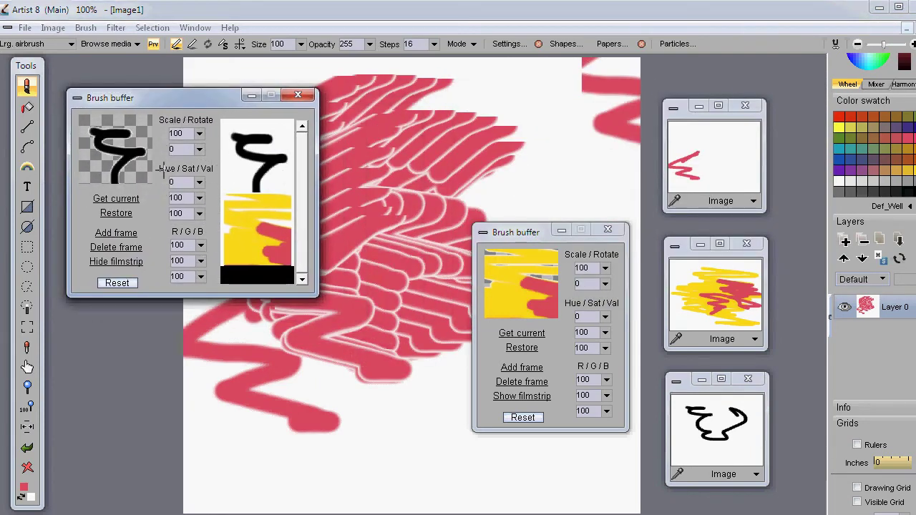
{"action": "left_click", "coordinate": [120, 232]}
Make the animated brush current and paint yellow-and-red stamps down the canvas
{"action": "mouse_move", "coordinate": [300, 170]}
{"action": "left_mouse_down"}
{"action": "mouse_move", "coordinate": [299, 254]}
{"action": "mouse_move", "coordinate": [304, 151]}
{"action": "mouse_move", "coordinate": [301, 214]}
{"action": "mouse_move", "coordinate": [304, 160]}
{"action": "left_mouse_up"}
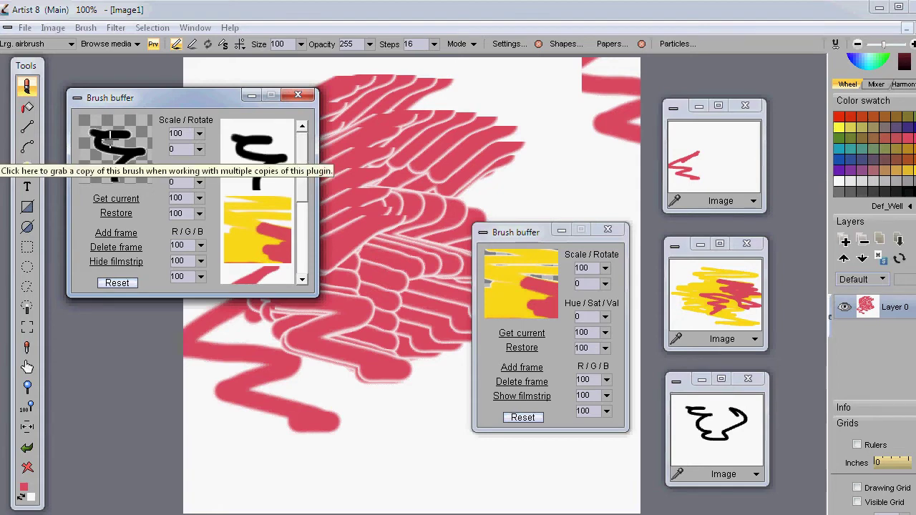
{"action": "left_click", "coordinate": [107, 134]}
{"action": "mouse_move", "coordinate": [484, 126]}
{"action": "left_mouse_down"}
{"action": "mouse_move", "coordinate": [392, 163]}
{"action": "mouse_move", "coordinate": [398, 241]}
{"action": "mouse_move", "coordinate": [425, 329]}
{"action": "mouse_move", "coordinate": [325, 442]}
{"action": "mouse_move", "coordinate": [372, 301]}
{"action": "mouse_move", "coordinate": [501, 205]}
{"action": "mouse_move", "coordinate": [340, 168]}
{"action": "mouse_move", "coordinate": [455, 322]}
{"action": "mouse_move", "coordinate": [366, 184]}
{"action": "mouse_move", "coordinate": [379, 373]}
{"action": "mouse_move", "coordinate": [407, 211]}
{"action": "mouse_move", "coordinate": [311, 353]}
{"action": "mouse_move", "coordinate": [433, 423]}
{"action": "mouse_move", "coordinate": [453, 249]}
{"action": "mouse_move", "coordinate": [571, 168]}
{"action": "mouse_move", "coordinate": [494, 290]}
{"action": "mouse_move", "coordinate": [427, 363]}
{"action": "mouse_move", "coordinate": [482, 214]}
{"action": "mouse_move", "coordinate": [365, 342]}
{"action": "mouse_move", "coordinate": [317, 184]}
{"action": "mouse_move", "coordinate": [256, 350]}
{"action": "mouse_move", "coordinate": [431, 309]}
{"action": "mouse_move", "coordinate": [314, 192]}
{"action": "mouse_move", "coordinate": [450, 145]}
{"action": "mouse_move", "coordinate": [337, 330]}
{"action": "mouse_move", "coordinate": [342, 309]}
{"action": "mouse_move", "coordinate": [202, 183]}
{"action": "left_mouse_up"}
{"action": "mouse_move", "coordinate": [184, 93]}
{"action": "left_mouse_down"}
{"action": "mouse_move", "coordinate": [170, 341]}
{"action": "mouse_move", "coordinate": [197, 261]}
{"action": "left_mouse_up"}
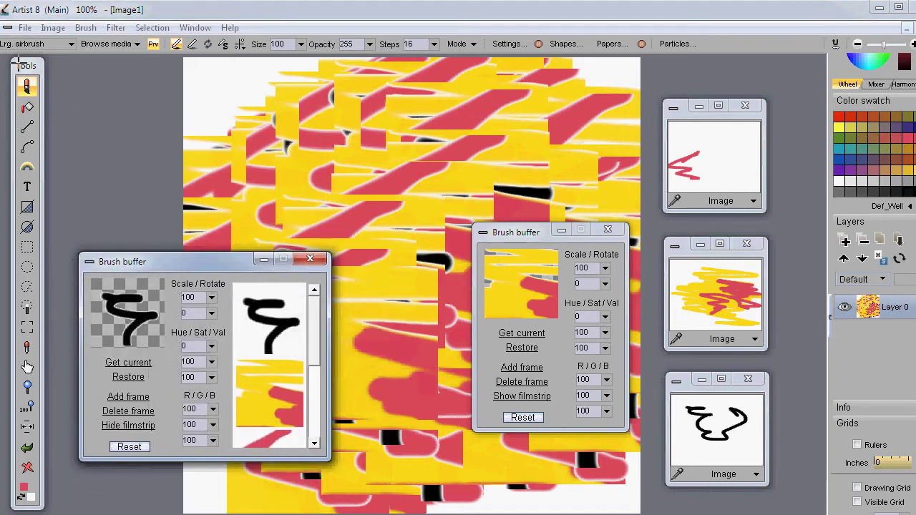
{"action": "left_click", "coordinate": [87, 27]}
Open Filter > Render > Sky, previewing a cloud-streaked blue sky over the canvas
{"action": "mouse_move", "coordinate": [95, 338]}
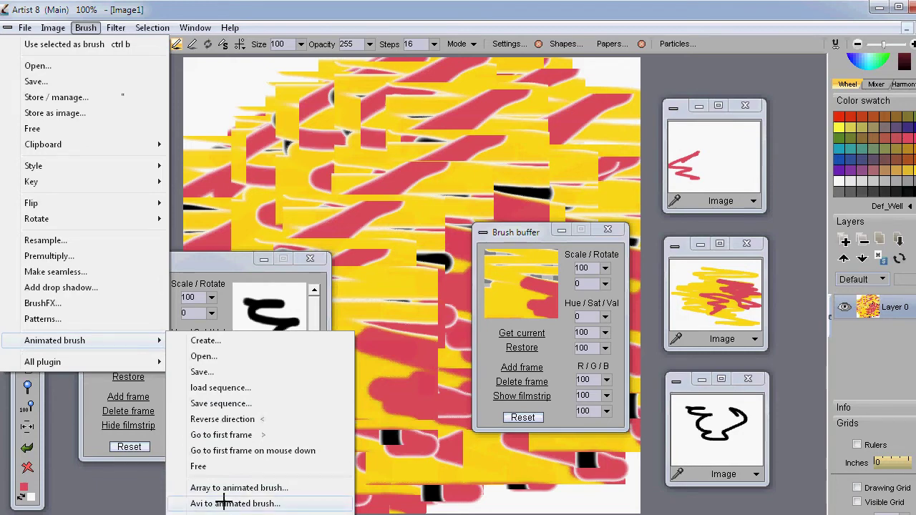
{"action": "left_click", "coordinate": [198, 259]}
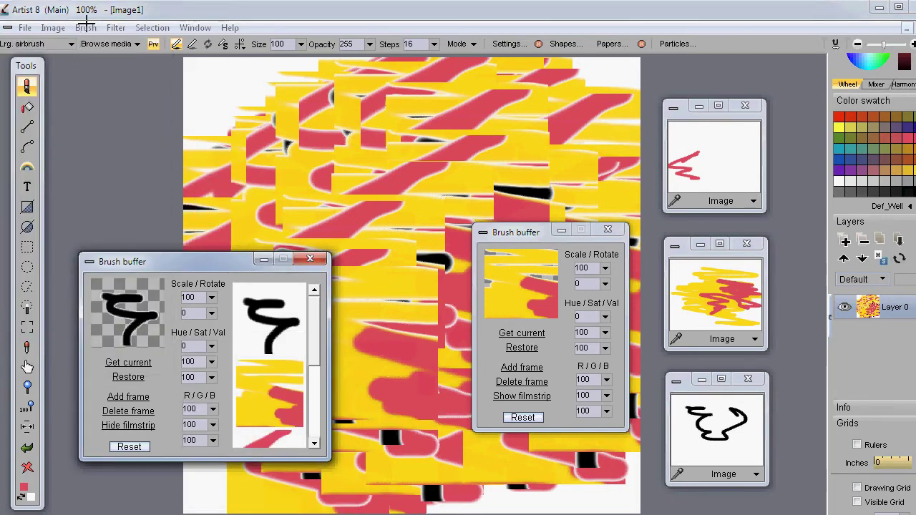
{"action": "left_click", "coordinate": [115, 28]}
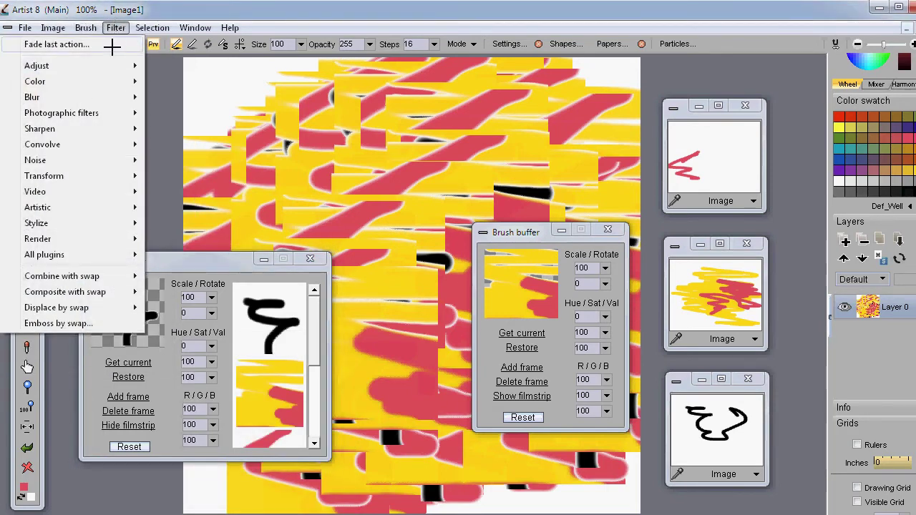
{"action": "mouse_move", "coordinate": [96, 73]}
{"action": "mouse_move", "coordinate": [121, 64]}
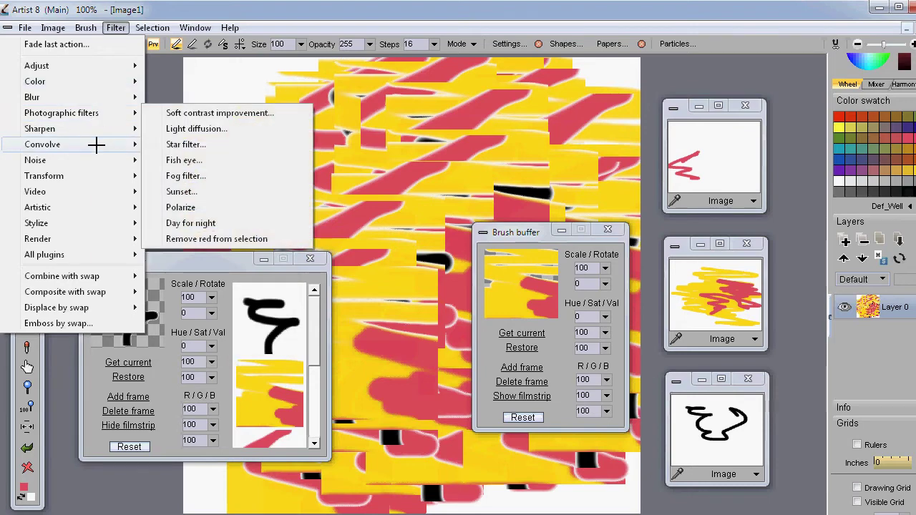
{"action": "mouse_move", "coordinate": [101, 207]}
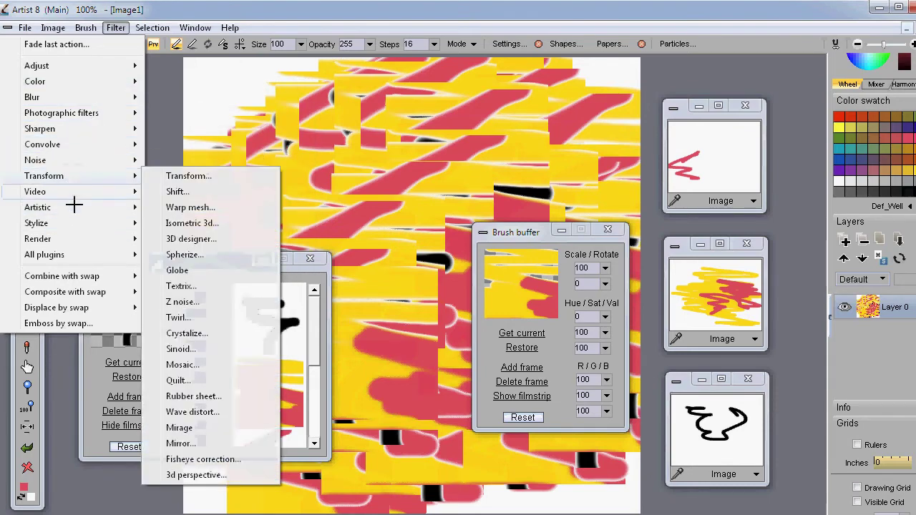
{"action": "mouse_move", "coordinate": [64, 239]}
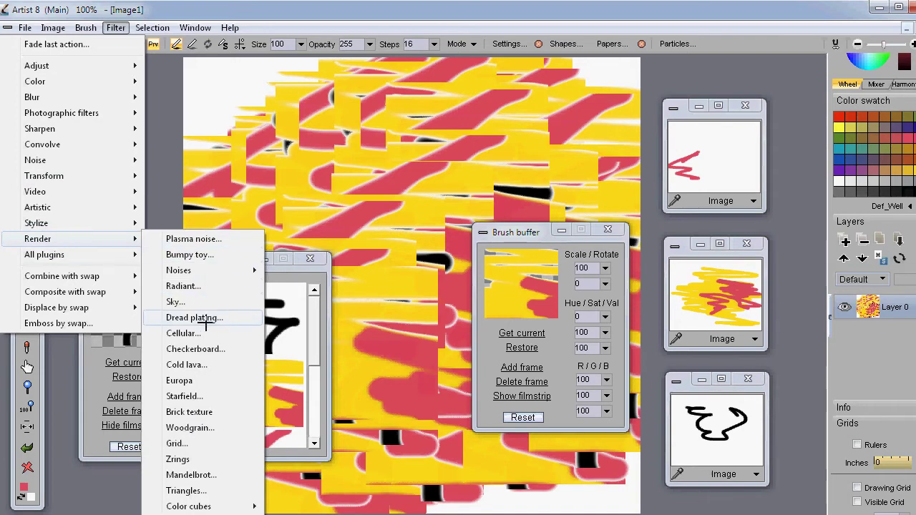
{"action": "left_click", "coordinate": [177, 300]}
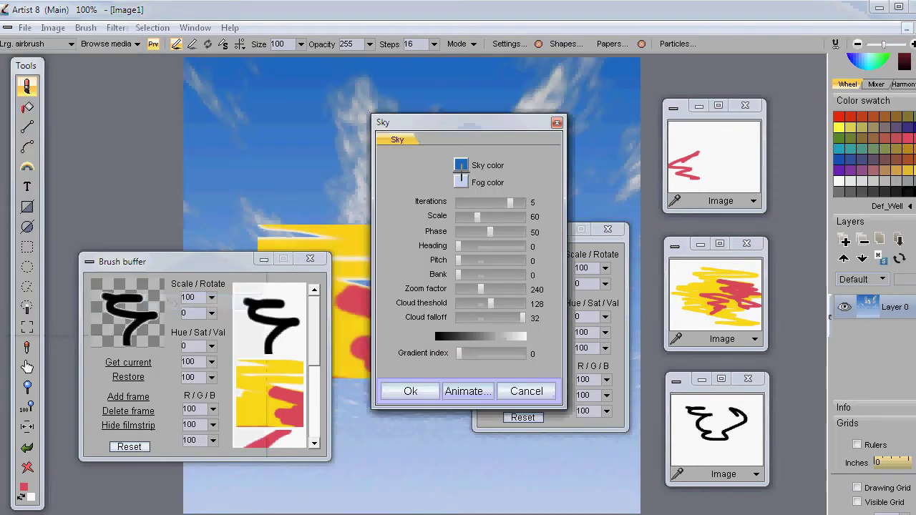
Apply the sky to the canvas and close both brush buffer windows
{"action": "left_click", "coordinate": [412, 391]}
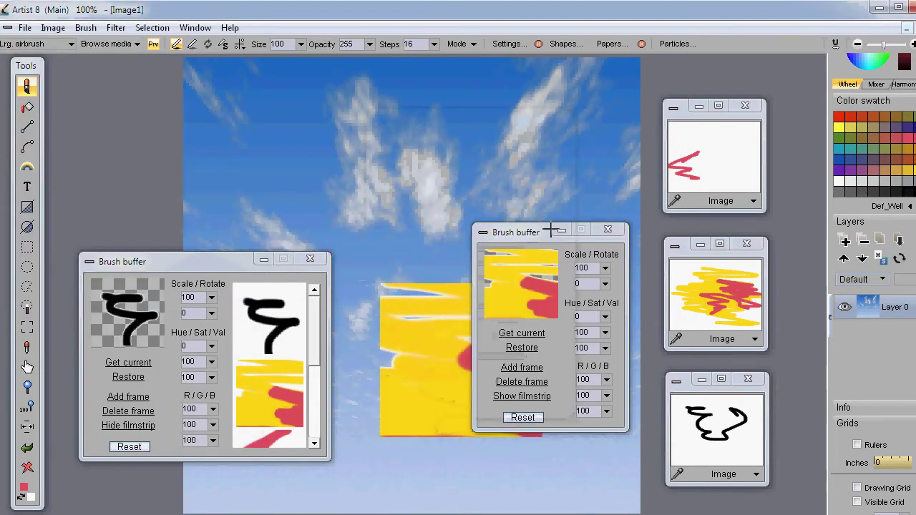
{"action": "left_click", "coordinate": [608, 229]}
{"action": "left_click", "coordinate": [309, 259]}
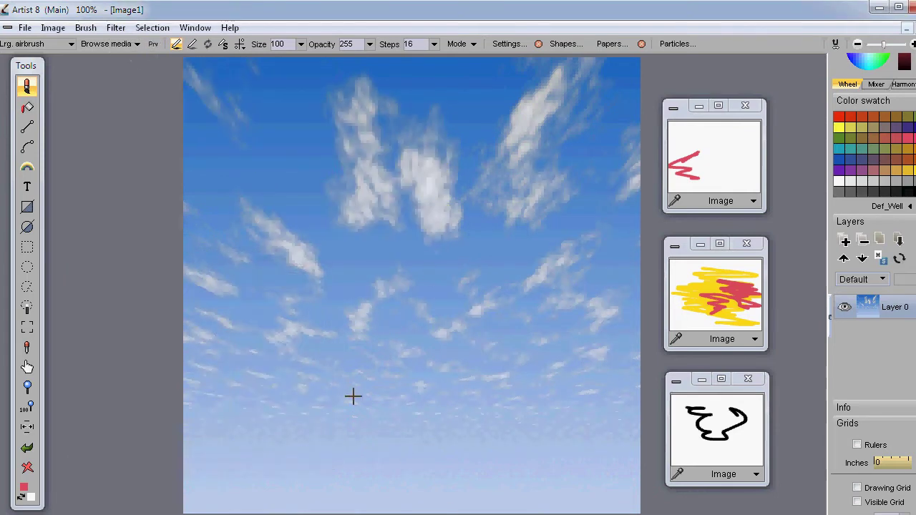
Render a Cold Lava texture at size 7 over the whole canvas
{"action": "left_click", "coordinate": [118, 27]}
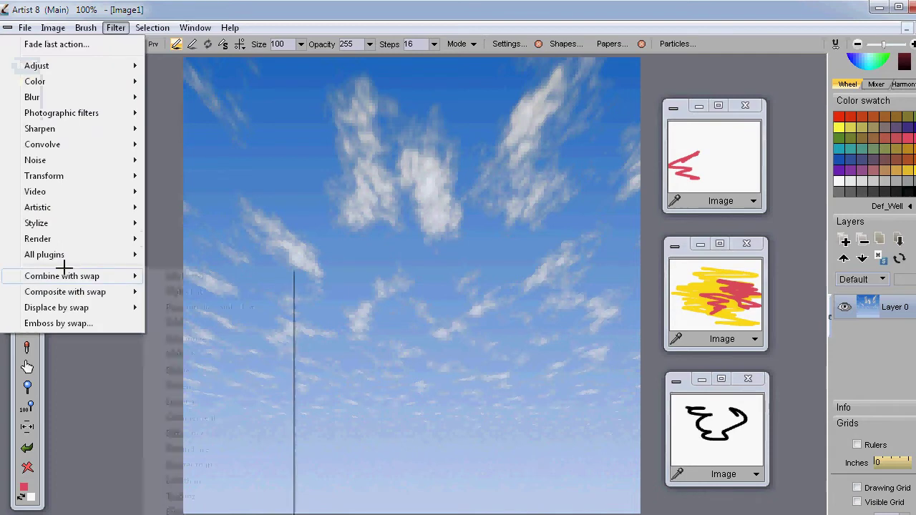
{"action": "mouse_move", "coordinate": [63, 234]}
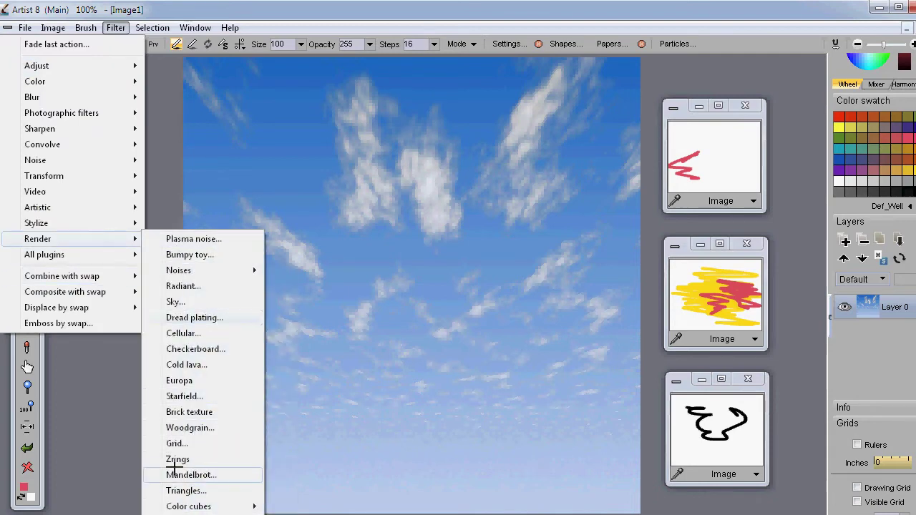
{"action": "left_click", "coordinate": [187, 364]}
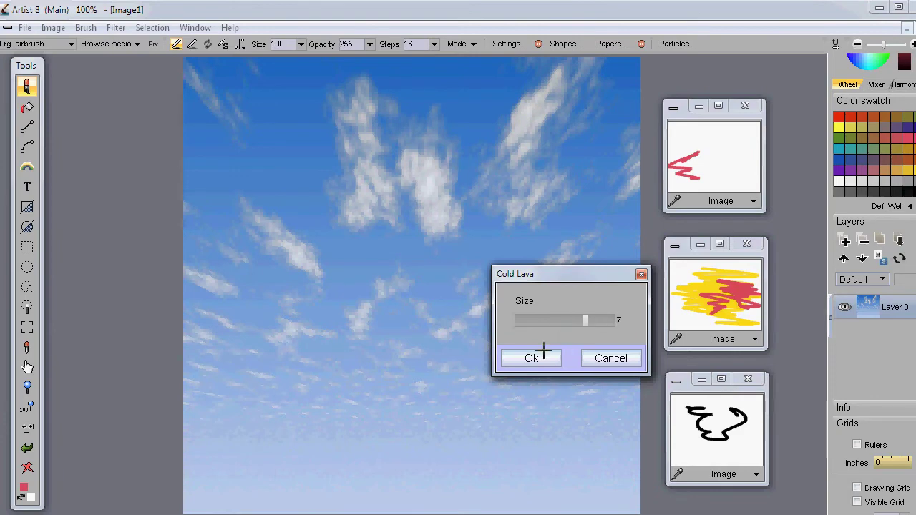
{"action": "left_click", "coordinate": [543, 350]}
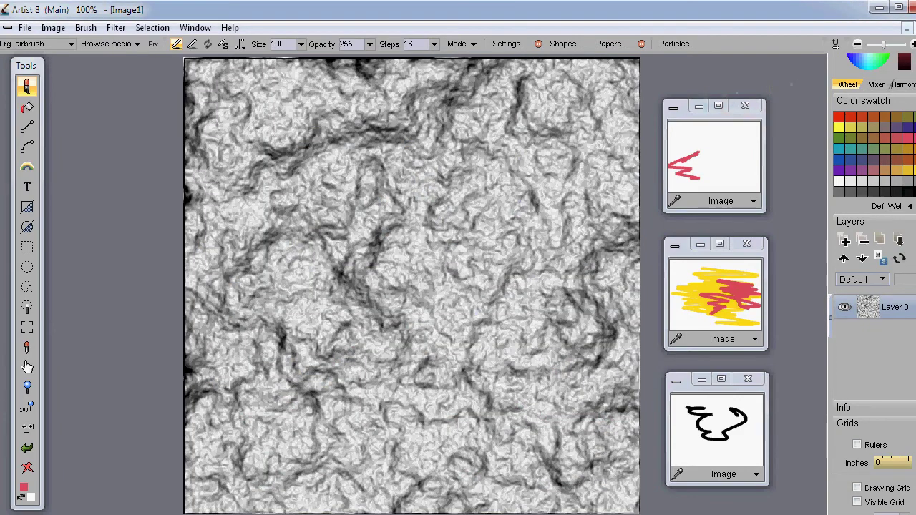
{"action": "left_click", "coordinate": [835, 43]}
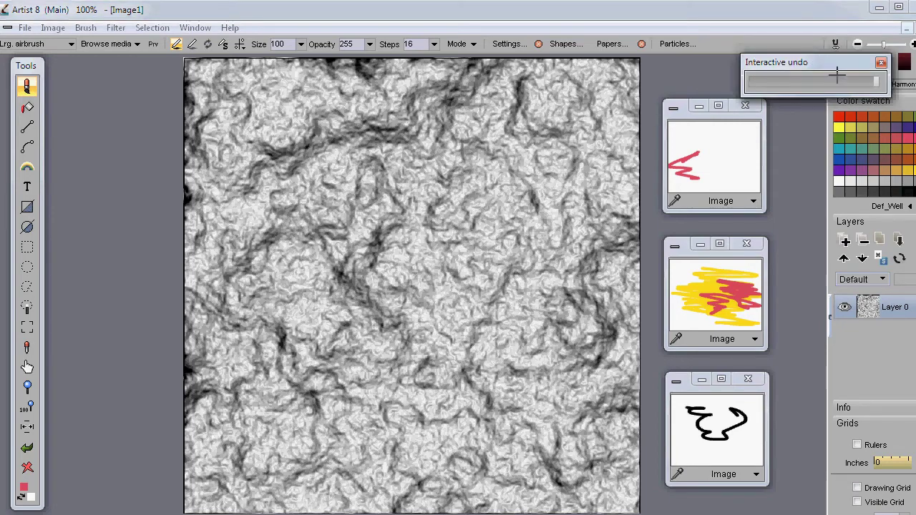
Use Interactive undo to blend the Cold Lava texture partway back toward the sky, then close it
{"action": "mouse_move", "coordinate": [870, 81]}
{"action": "left_mouse_down"}
{"action": "mouse_move", "coordinate": [787, 81]}
{"action": "mouse_move", "coordinate": [888, 84]}
{"action": "mouse_move", "coordinate": [742, 84]}
{"action": "mouse_move", "coordinate": [891, 86]}
{"action": "mouse_move", "coordinate": [751, 82]}
{"action": "mouse_move", "coordinate": [876, 82]}
{"action": "left_mouse_up"}
{"action": "left_click_drag", "start_coordinate": [875, 81], "coordinate": [799, 81]}
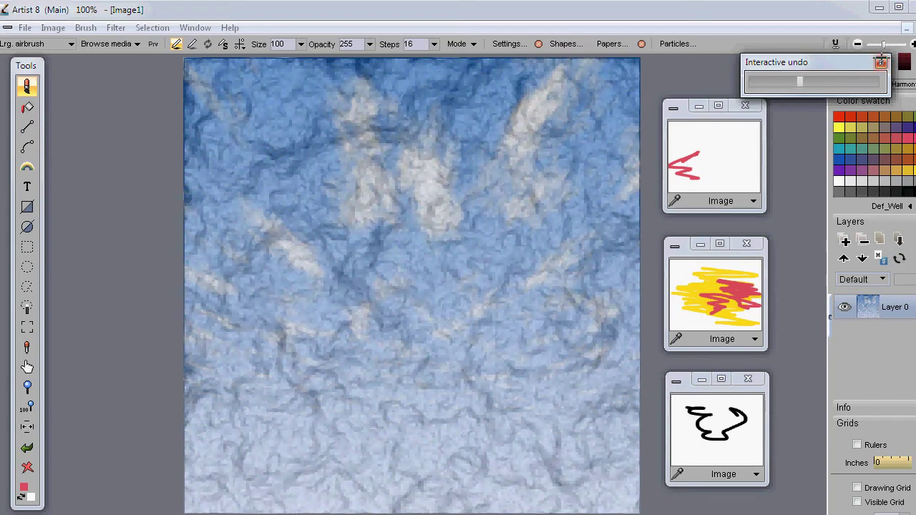
{"action": "left_click", "coordinate": [724, 10]}
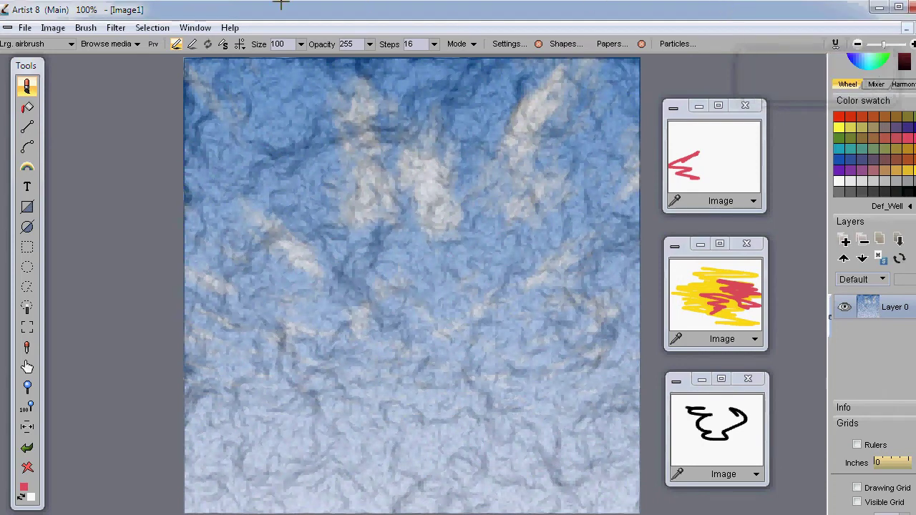
Paint an animated-brush stroke across the marbled sky
{"action": "left_click", "coordinate": [115, 27]}
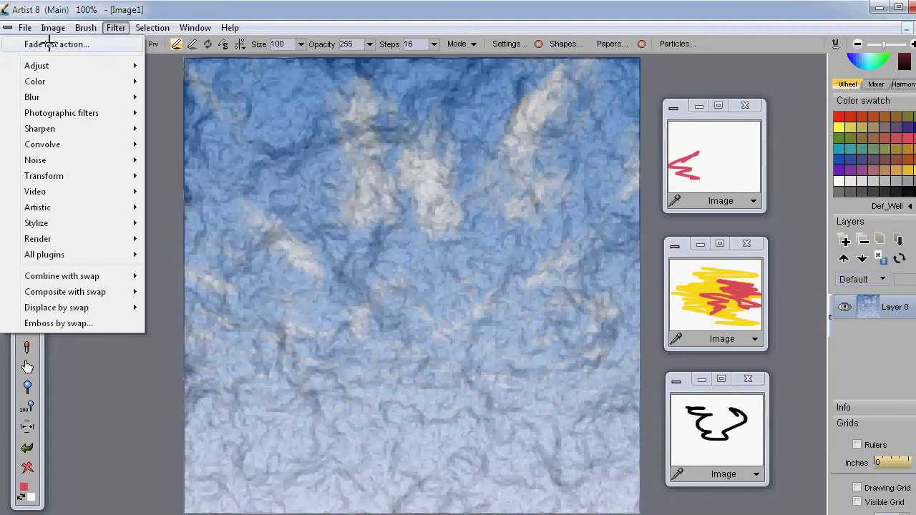
{"action": "left_click", "coordinate": [180, 15]}
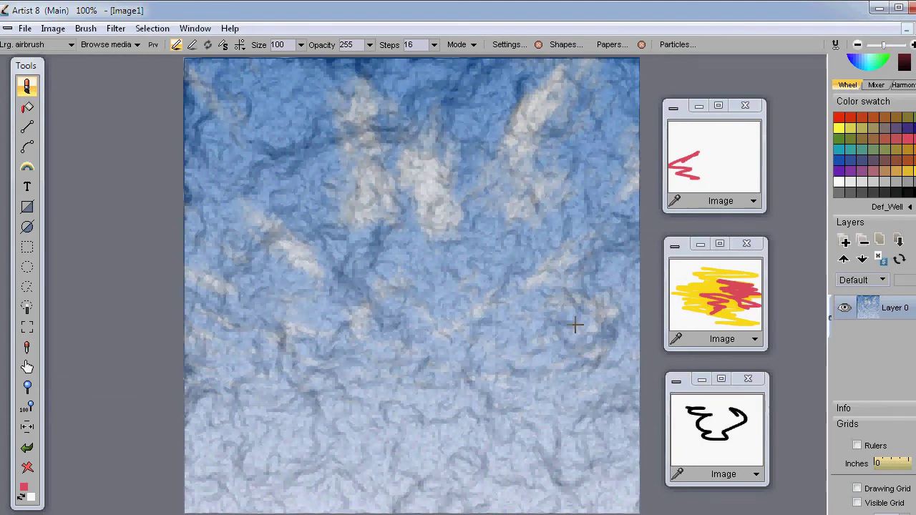
{"action": "mouse_move", "coordinate": [222, 327]}
{"action": "left_mouse_down"}
{"action": "mouse_move", "coordinate": [438, 285]}
{"action": "mouse_move", "coordinate": [539, 203]}
{"action": "mouse_move", "coordinate": [303, 288]}
{"action": "left_mouse_up"}
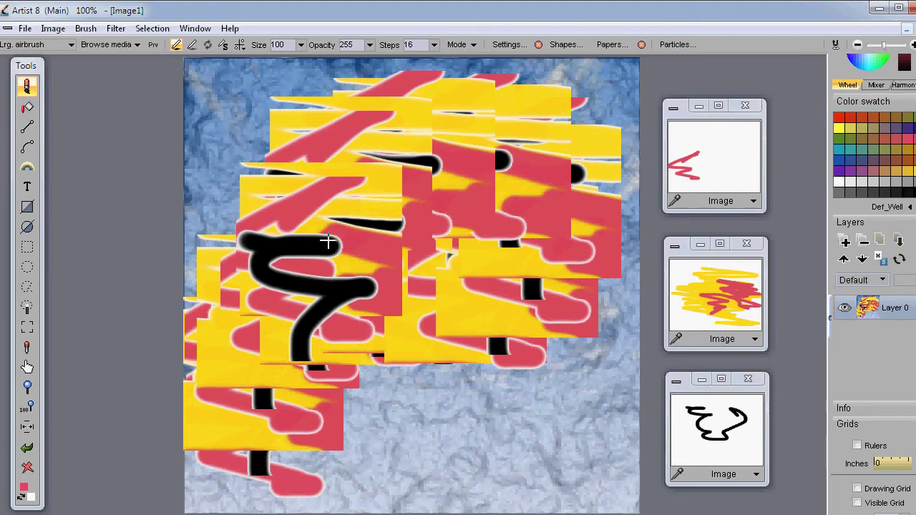
Fade the last action to about 143 so the sky shows through the stroke
{"action": "left_click", "coordinate": [118, 28]}
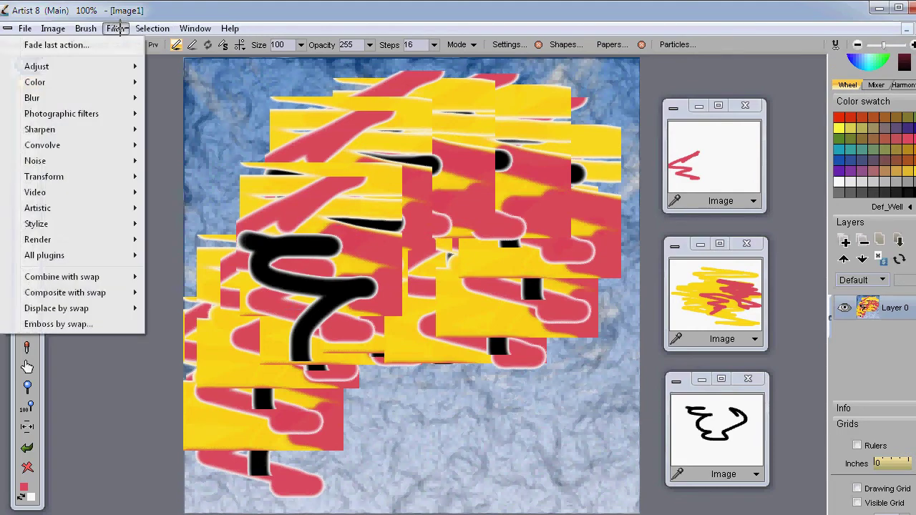
{"action": "left_click", "coordinate": [114, 43]}
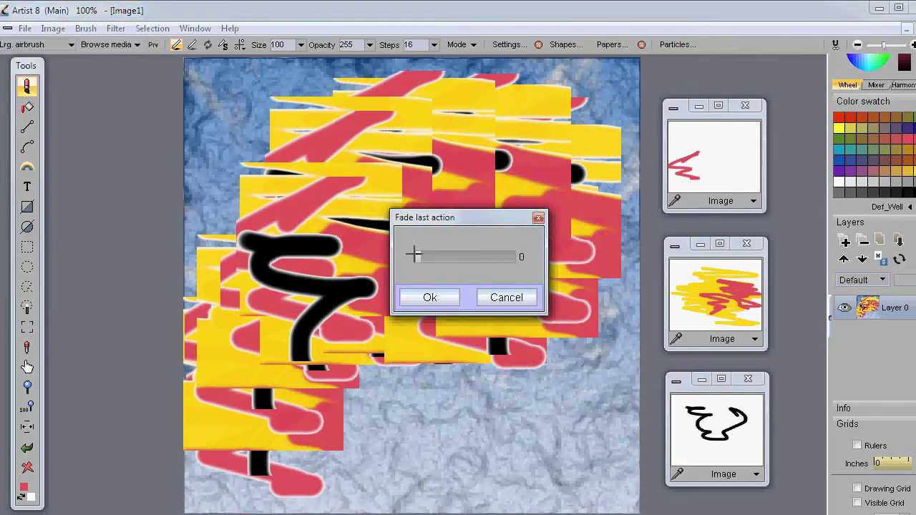
{"action": "mouse_move", "coordinate": [421, 254]}
{"action": "left_mouse_down"}
{"action": "mouse_move", "coordinate": [493, 253]}
{"action": "mouse_move", "coordinate": [442, 239]}
{"action": "mouse_move", "coordinate": [473, 239]}
{"action": "left_mouse_up"}
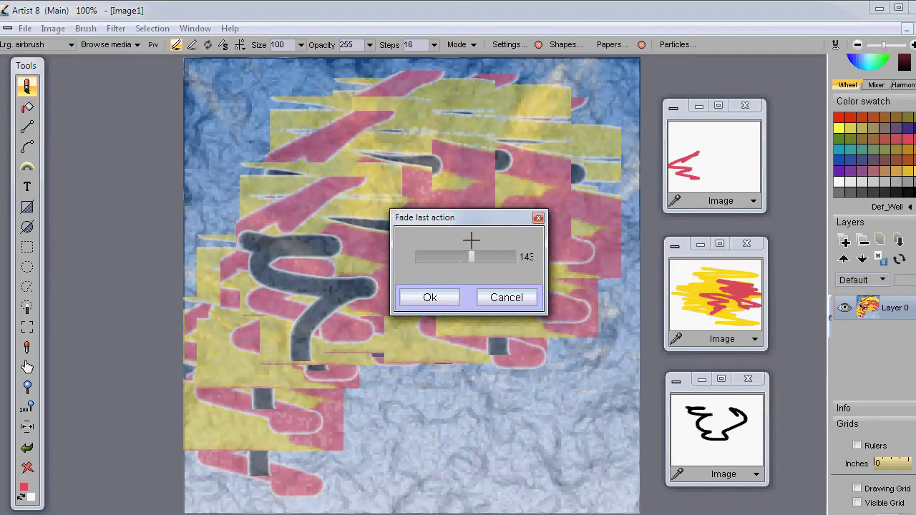
{"action": "left_click", "coordinate": [440, 297]}
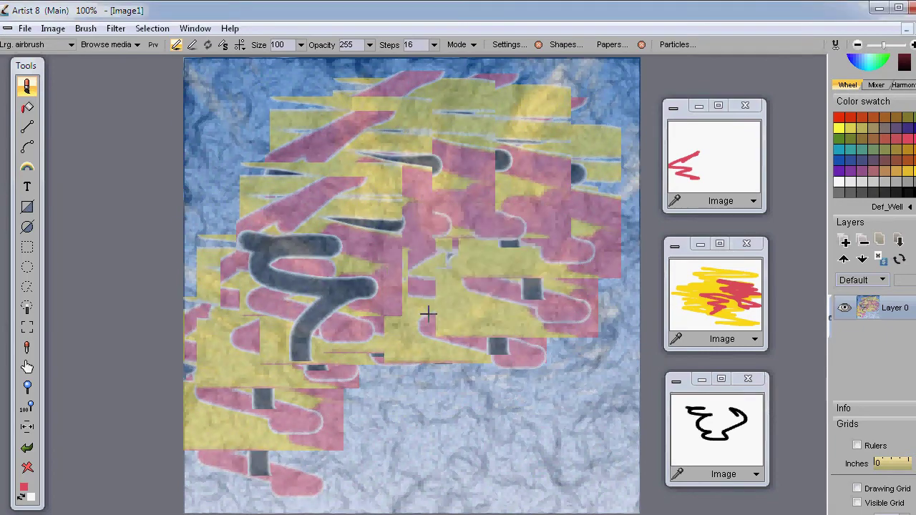
{"action": "left_click", "coordinate": [116, 28]}
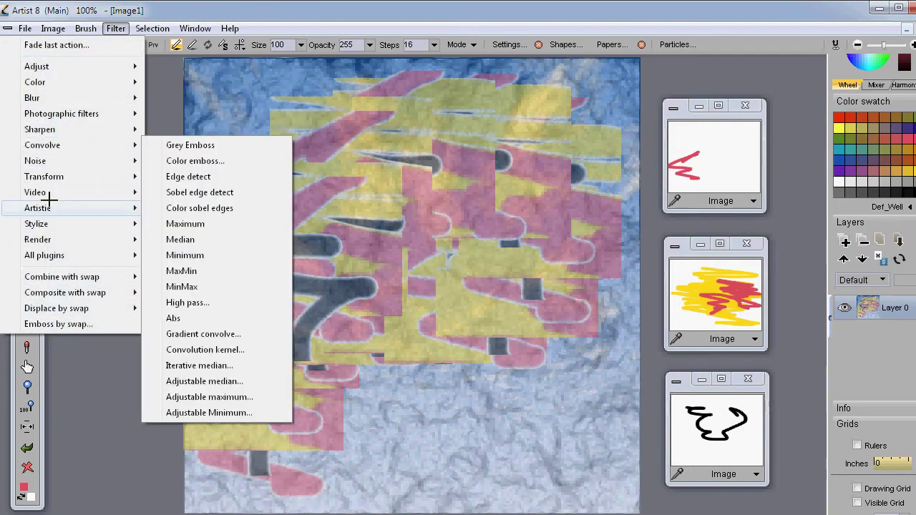
Draw a rectangular selection around the dark squiggle in the upper-left of the canvas
{"action": "mouse_move", "coordinate": [150, 28]}
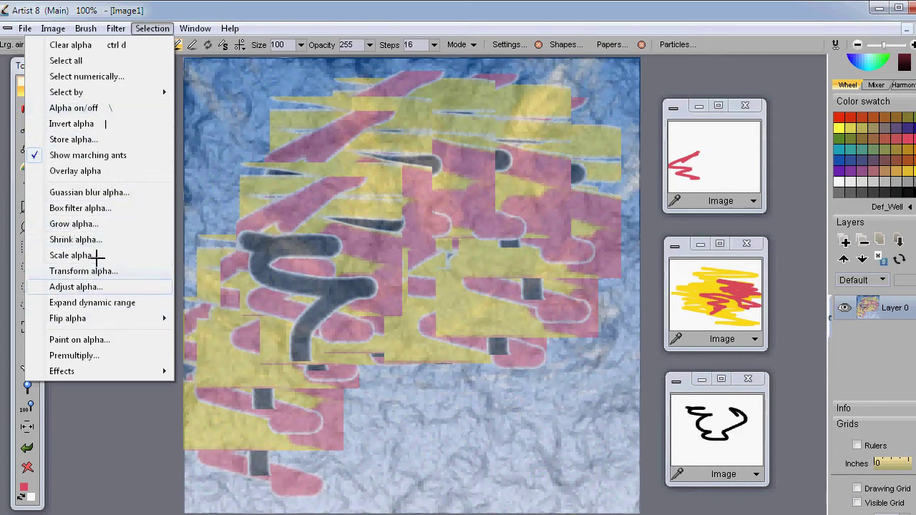
{"action": "left_click", "coordinate": [200, 10]}
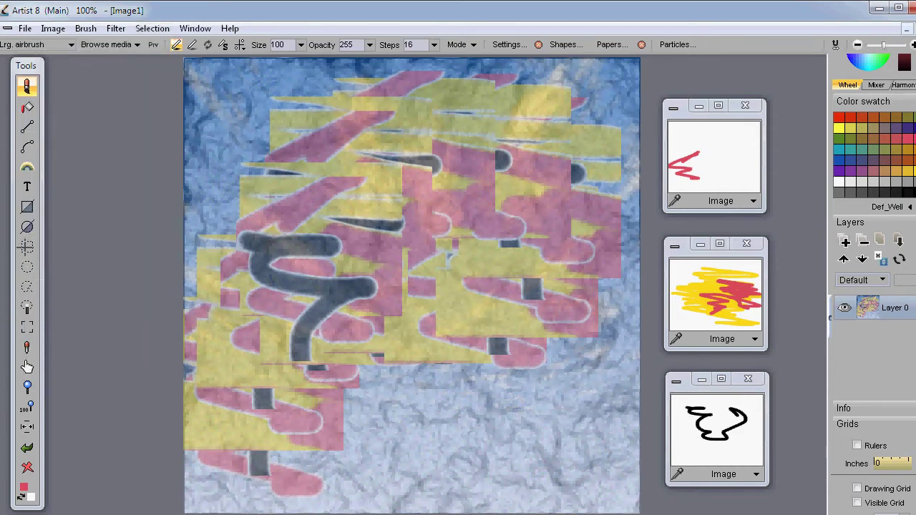
{"action": "left_click", "coordinate": [27, 247]}
{"action": "left_click_drag", "start_coordinate": [243, 121], "coordinate": [427, 285]}
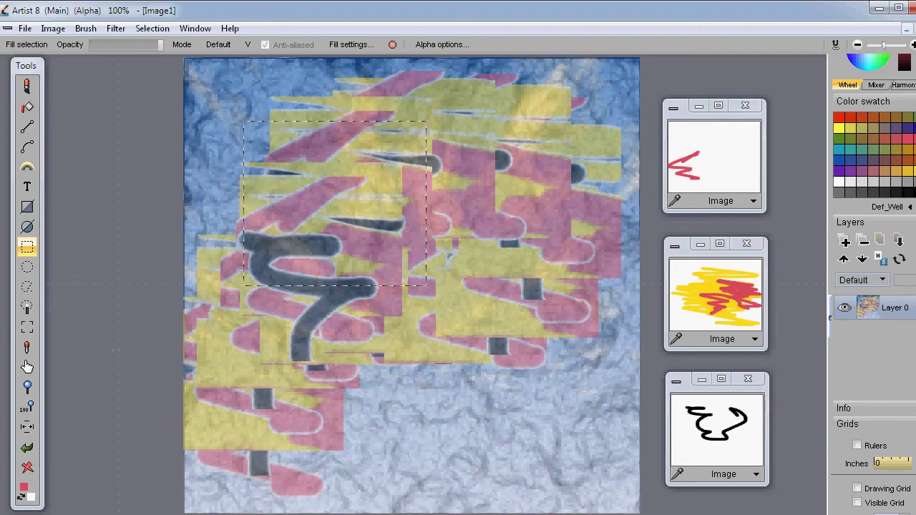
Add two elliptical selections, one near the lower centre and one right of centre
{"action": "left_click", "coordinate": [27, 266]}
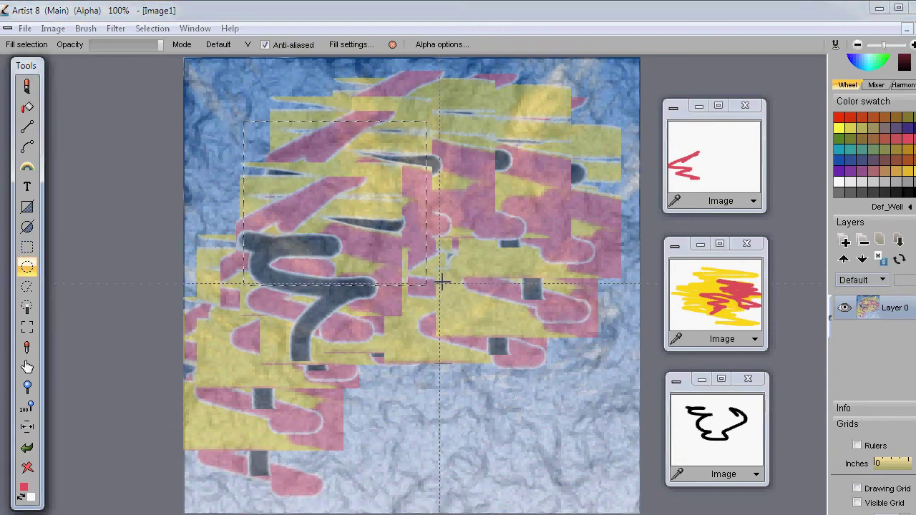
{"action": "left_click_drag", "start_coordinate": [409, 403], "coordinate": [500, 334]}
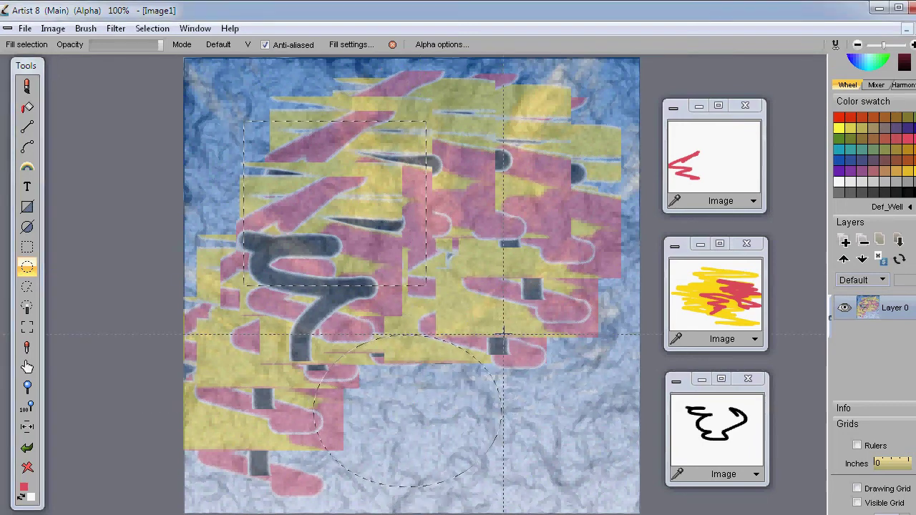
{"action": "left_click_drag", "start_coordinate": [495, 274], "coordinate": [572, 208]}
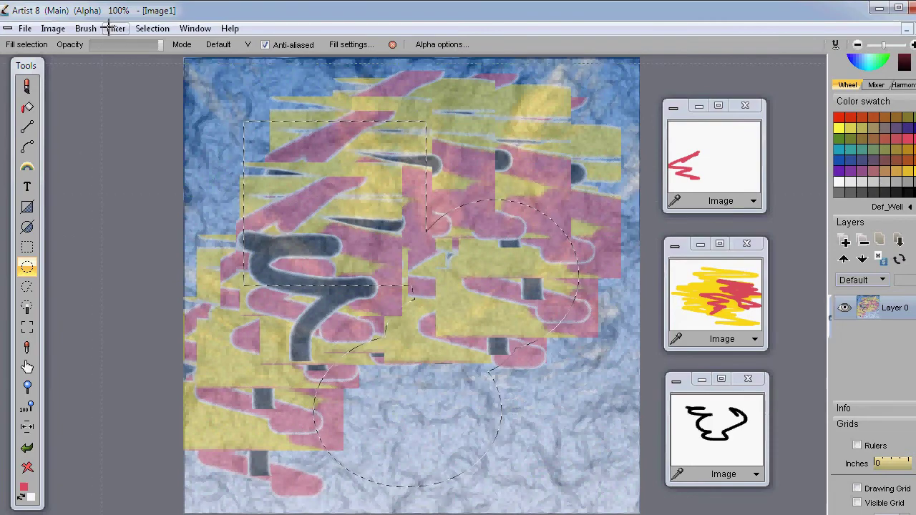
Add a soft, higher-fuzziness drop shadow to the rectangle and circles, then deselect
{"action": "left_click", "coordinate": [150, 28]}
{"action": "mouse_move", "coordinate": [129, 371]}
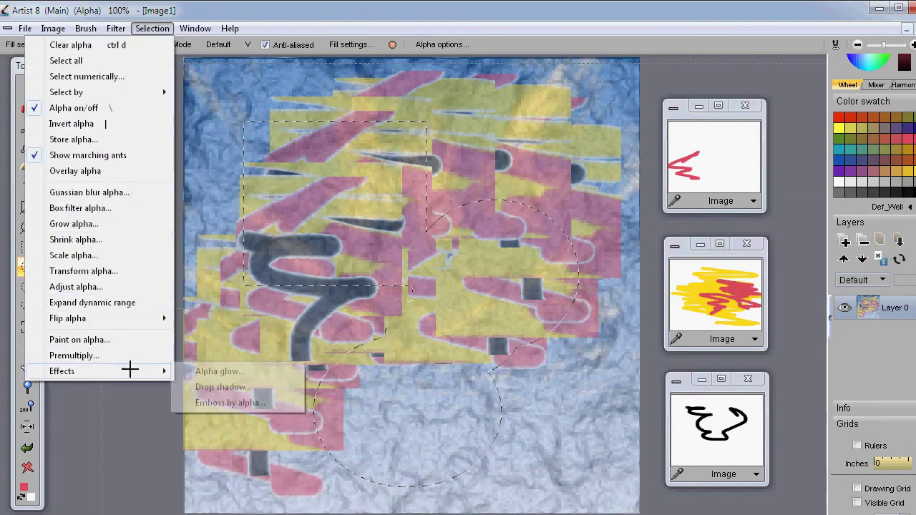
{"action": "left_click", "coordinate": [224, 386]}
{"action": "left_click_drag", "start_coordinate": [480, 178], "coordinate": [180, 96]}
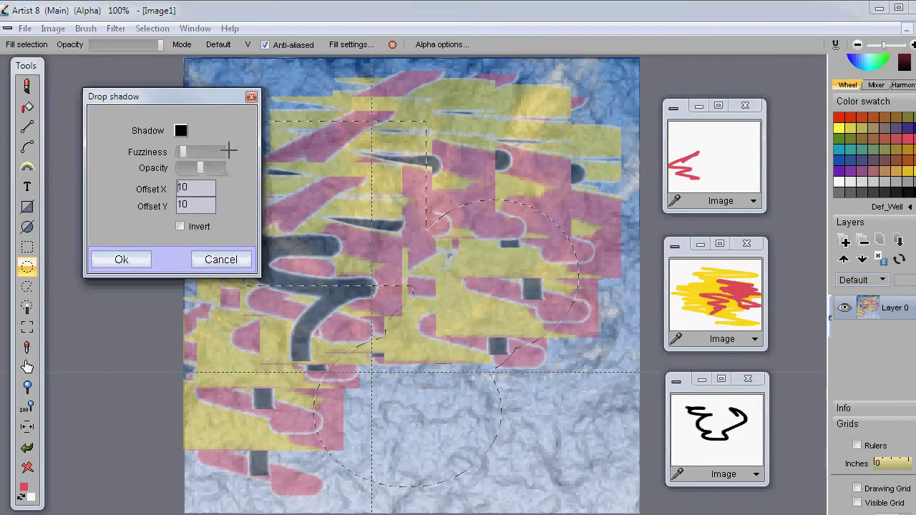
{"action": "left_click", "coordinate": [179, 226]}
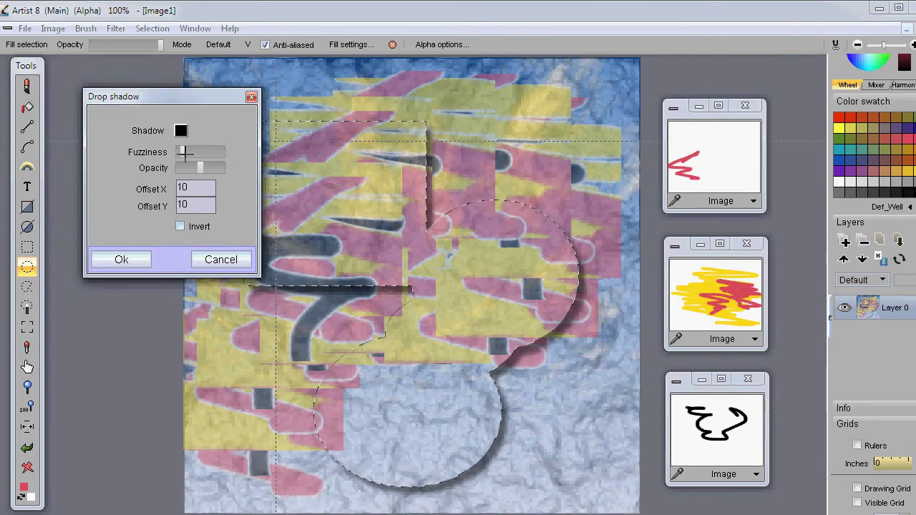
{"action": "left_click_drag", "start_coordinate": [187, 151], "coordinate": [197, 153]}
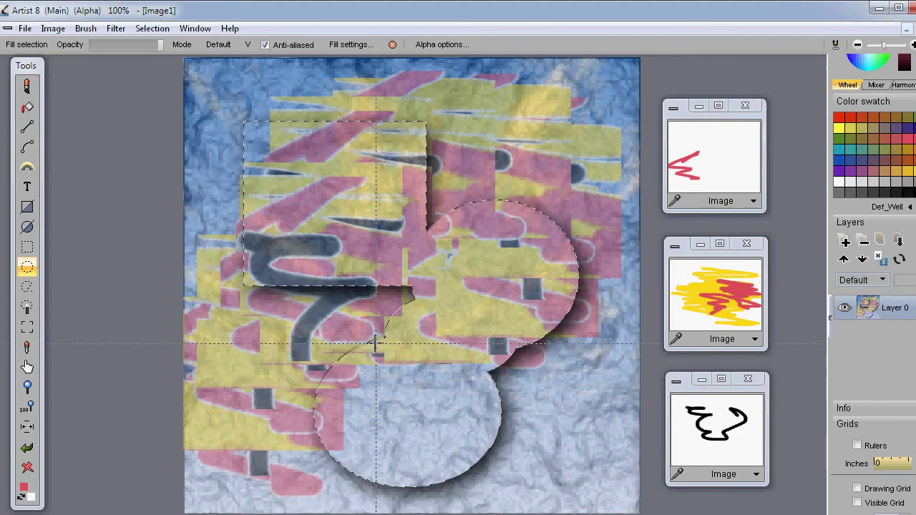
{"action": "left_click", "coordinate": [114, 29]}
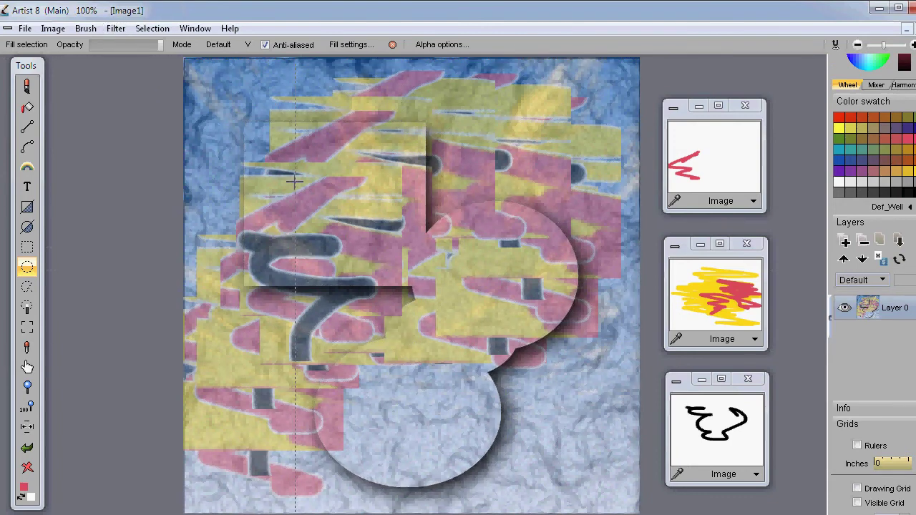
Look through the Selection menu's options and nudge the Tools panel slightly right
{"action": "left_click", "coordinate": [148, 28]}
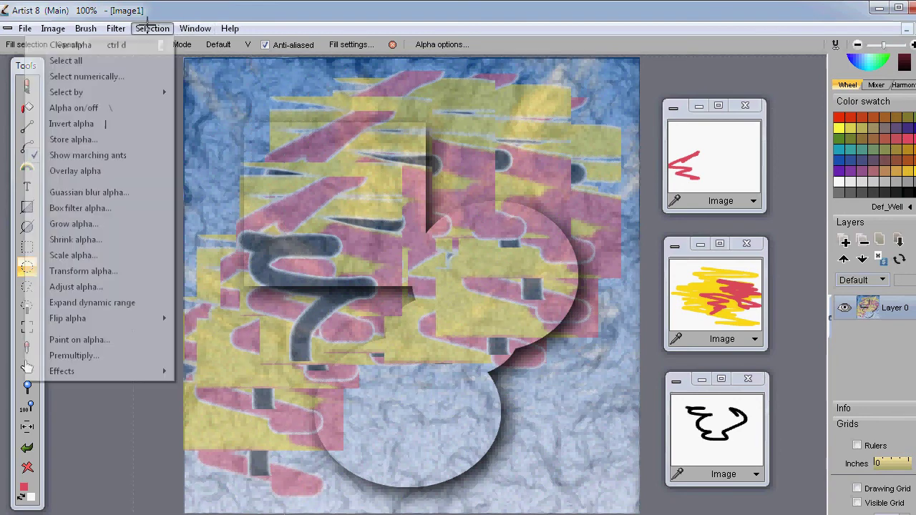
{"action": "mouse_move", "coordinate": [199, 28]}
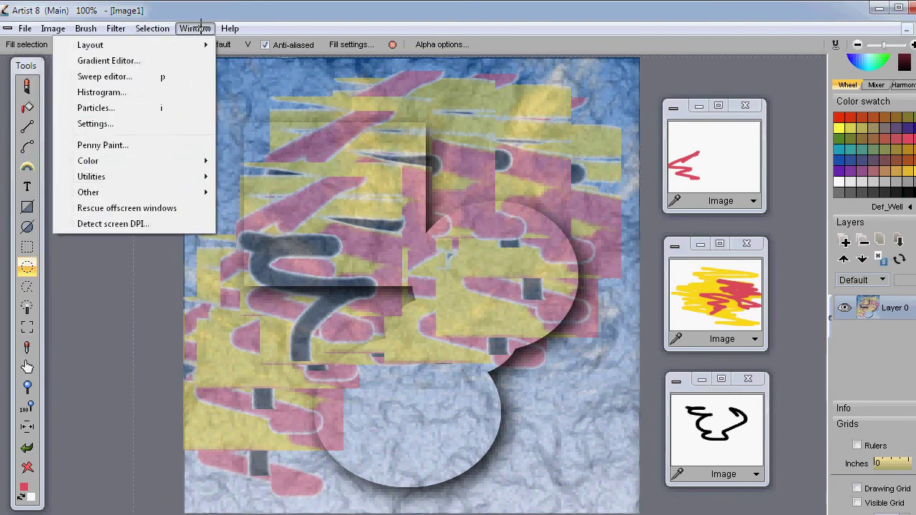
{"action": "mouse_move", "coordinate": [197, 44]}
{"action": "mouse_move", "coordinate": [25, 66]}
{"action": "left_mouse_down"}
{"action": "mouse_move", "coordinate": [225, 81]}
{"action": "mouse_move", "coordinate": [29, 59]}
{"action": "mouse_move", "coordinate": [37, 71]}
{"action": "left_mouse_up"}
Browse the Window menu and its submenus, then bring up the Help menu
{"action": "left_click", "coordinate": [195, 28]}
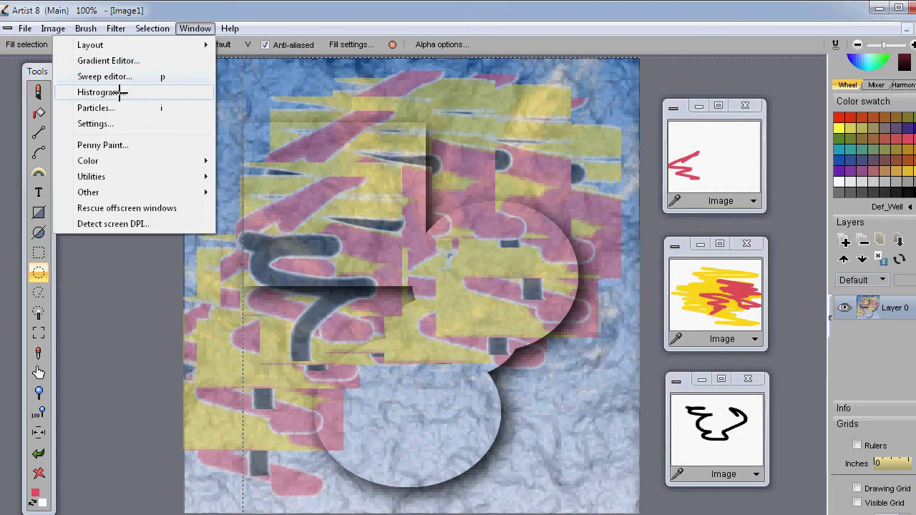
{"action": "mouse_move", "coordinate": [147, 180]}
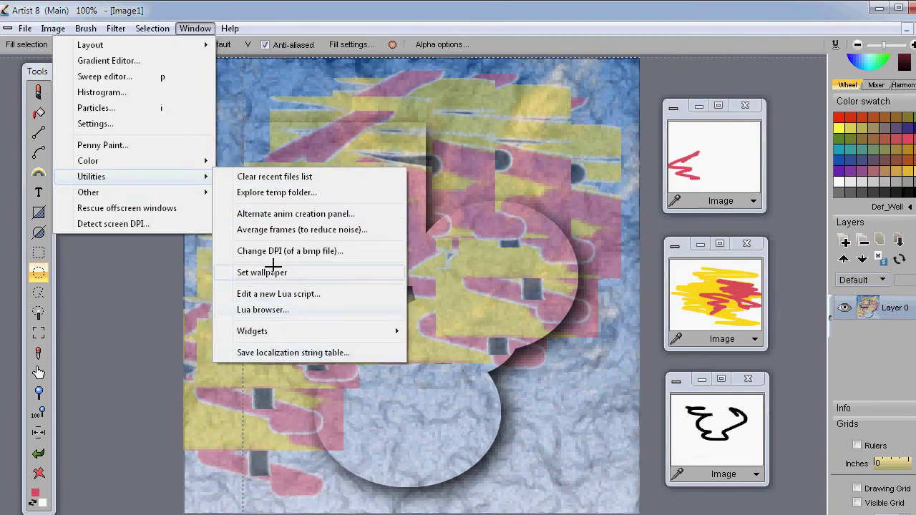
{"action": "mouse_move", "coordinate": [127, 195]}
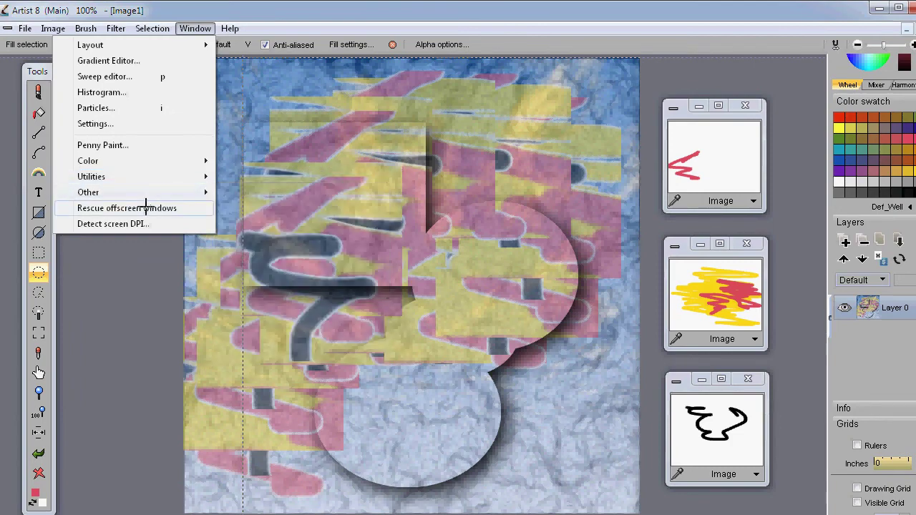
{"action": "mouse_move", "coordinate": [147, 45]}
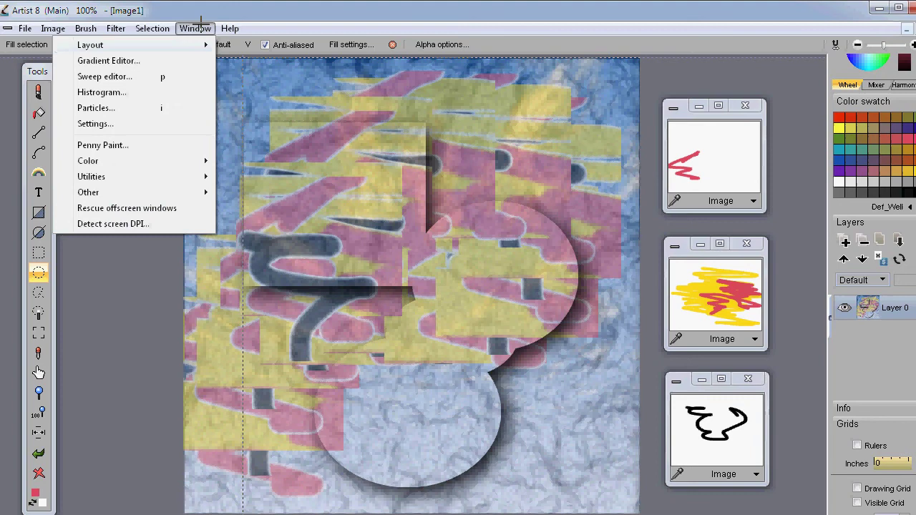
{"action": "mouse_move", "coordinate": [219, 24]}
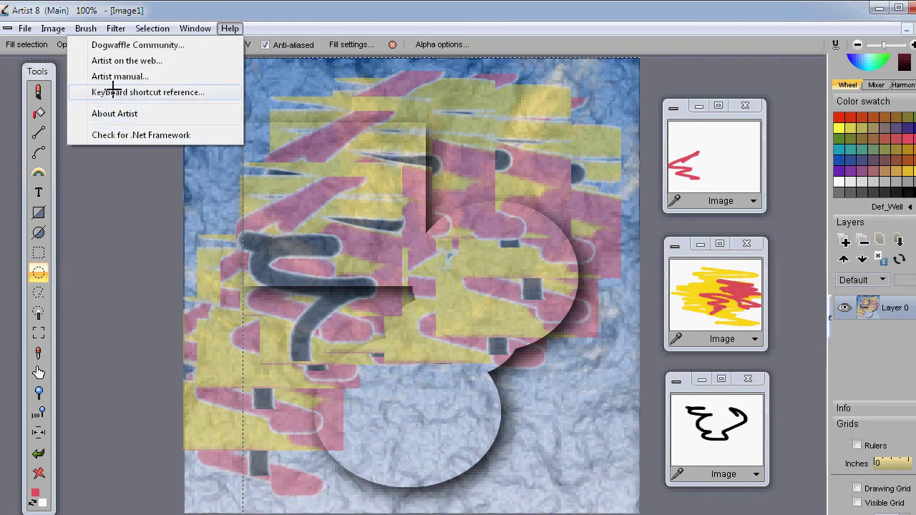
Open the Keyboard shortcut reference beside the canvas and scroll through it
{"action": "left_click", "coordinate": [112, 92]}
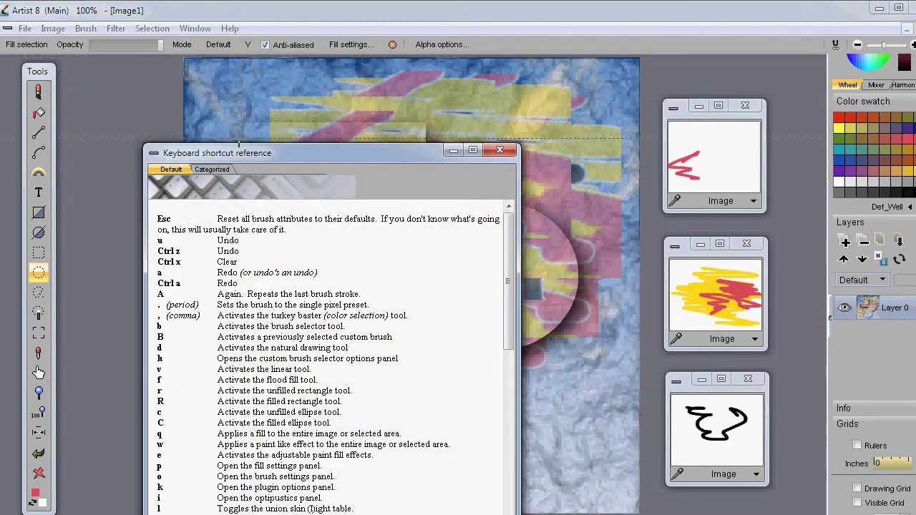
{"action": "left_click_drag", "start_coordinate": [241, 151], "coordinate": [508, 35]}
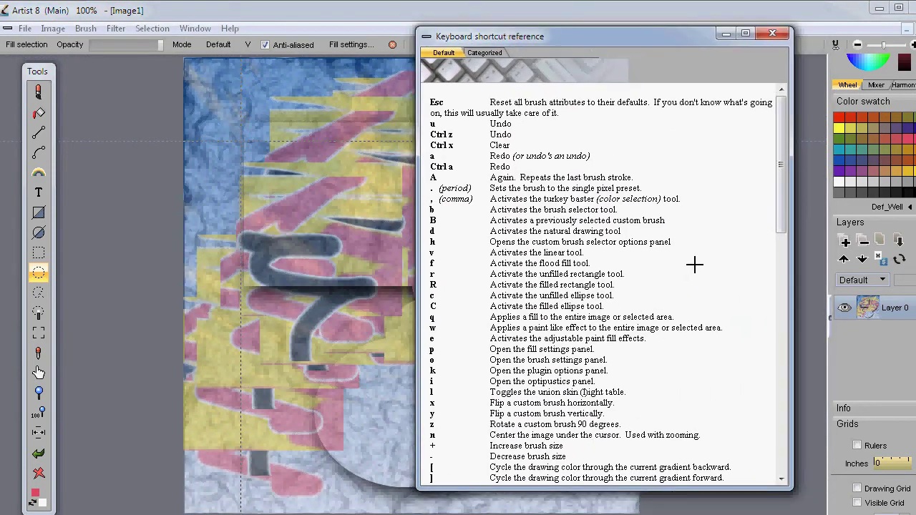
{"action": "left_click_drag", "start_coordinate": [784, 134], "coordinate": [777, 90]}
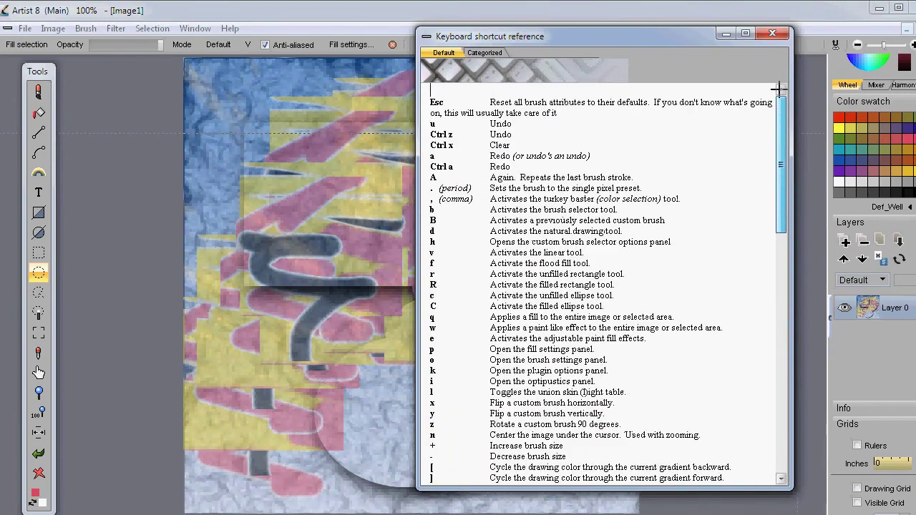
Confirm .Net Framework 4 is installed, dismiss the message, and reopen Help
{"action": "left_click", "coordinate": [195, 28]}
{"action": "mouse_move", "coordinate": [230, 28]}
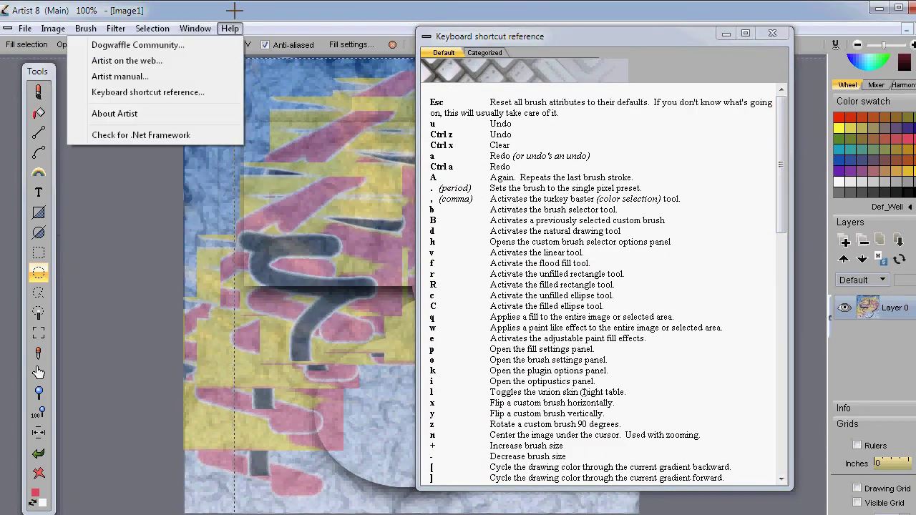
{"action": "left_click", "coordinate": [126, 135]}
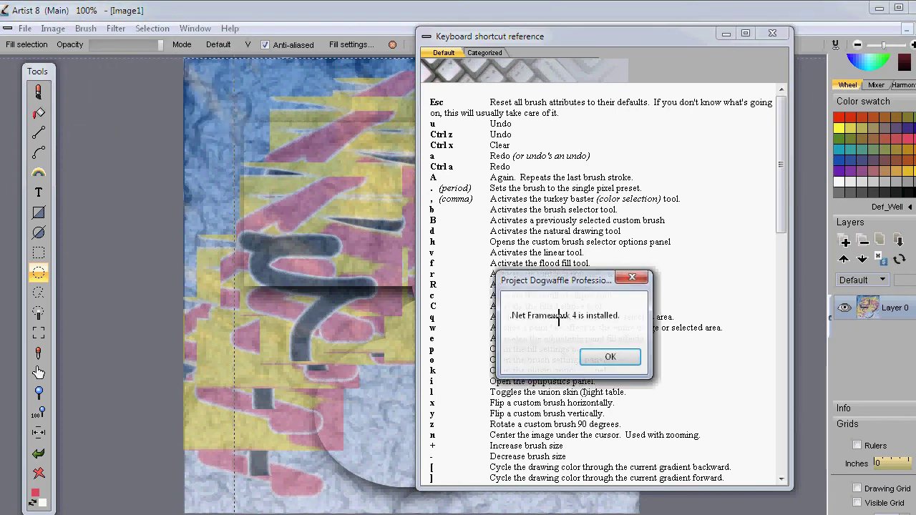
{"action": "left_click", "coordinate": [609, 357]}
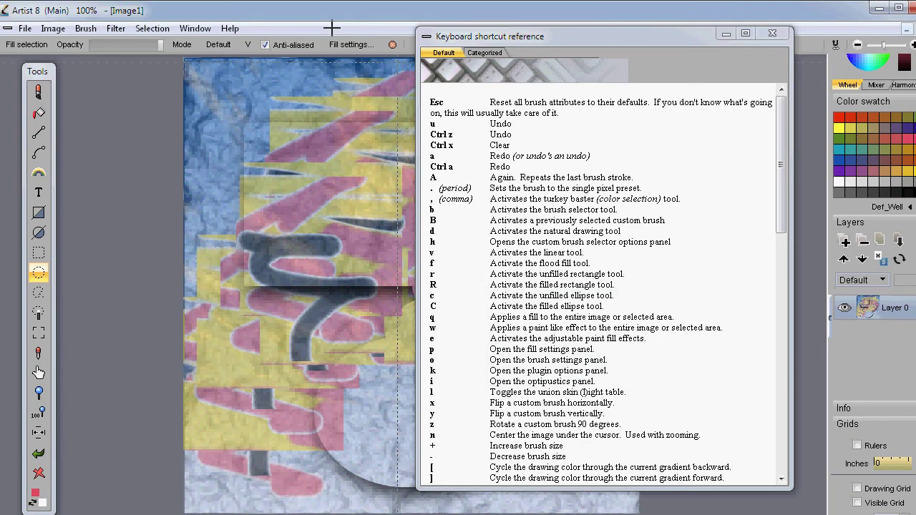
{"action": "left_click", "coordinate": [230, 27]}
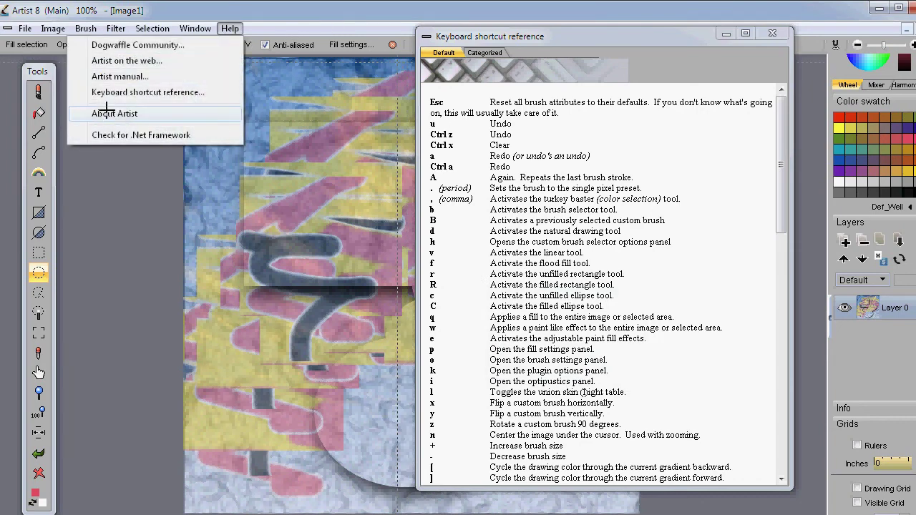
Show the About Artist details for version 3.00.8.0 and move the dialog left
{"action": "left_click", "coordinate": [161, 113]}
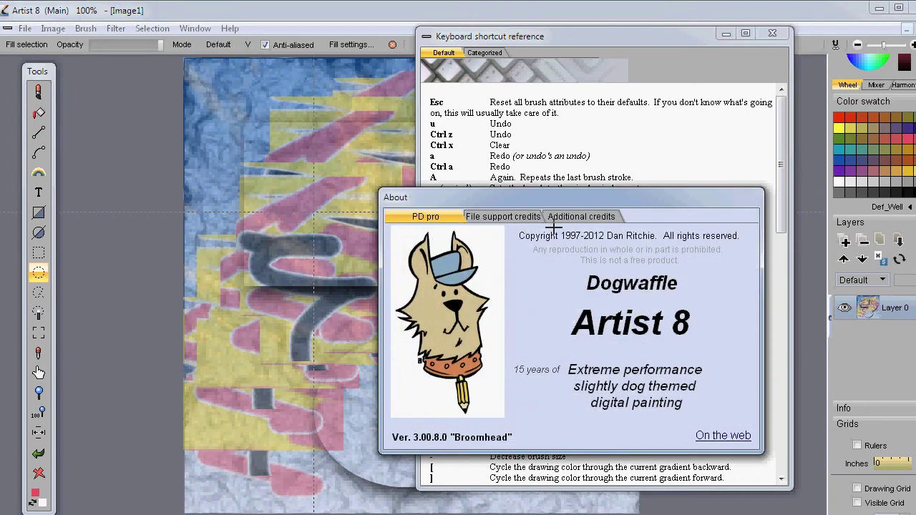
{"action": "left_click_drag", "start_coordinate": [544, 192], "coordinate": [284, 117]}
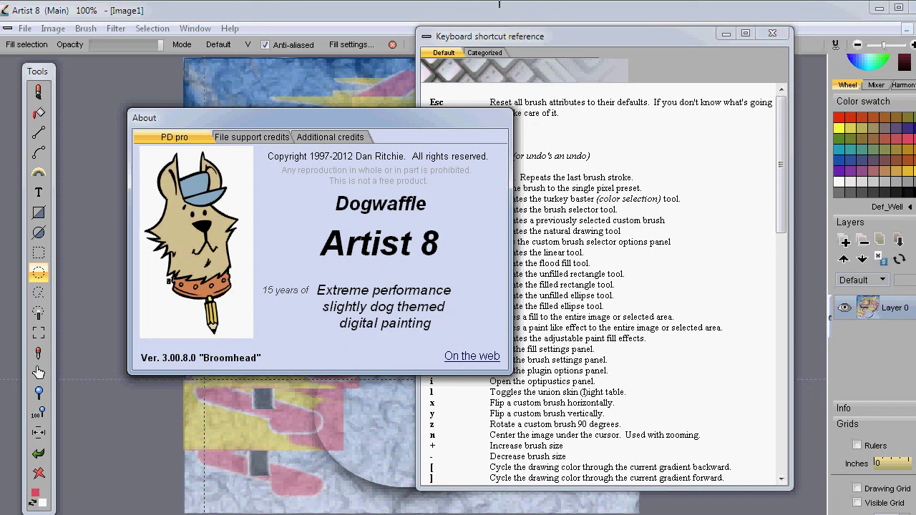
Close the About window and the Keyboard shortcut reference
{"action": "left_click", "coordinate": [36, 68]}
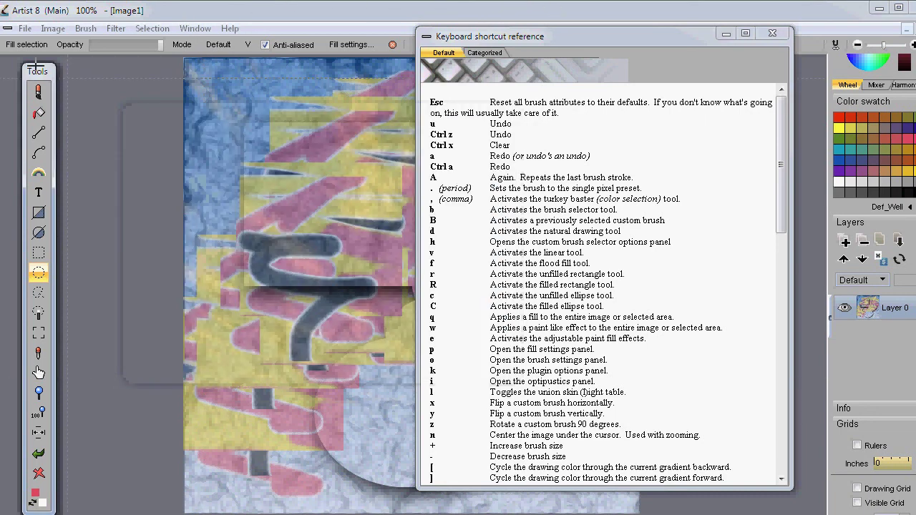
{"action": "left_click", "coordinate": [786, 30]}
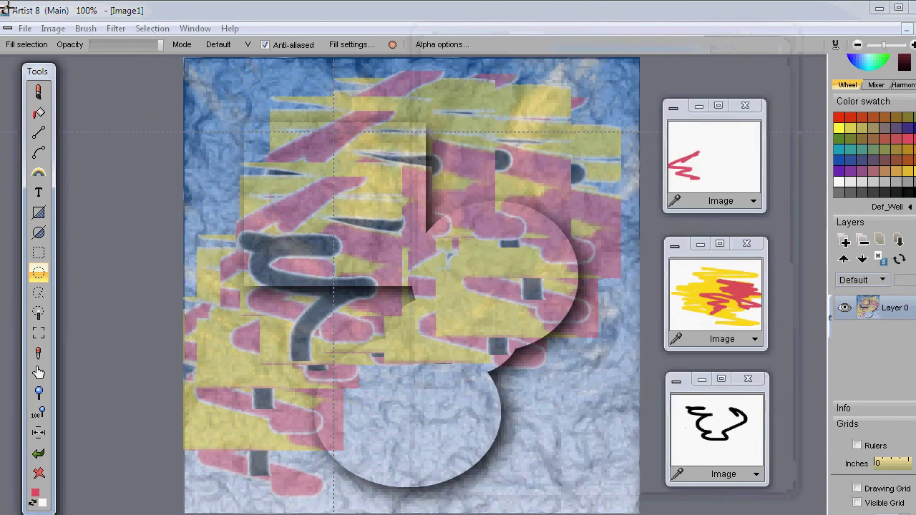